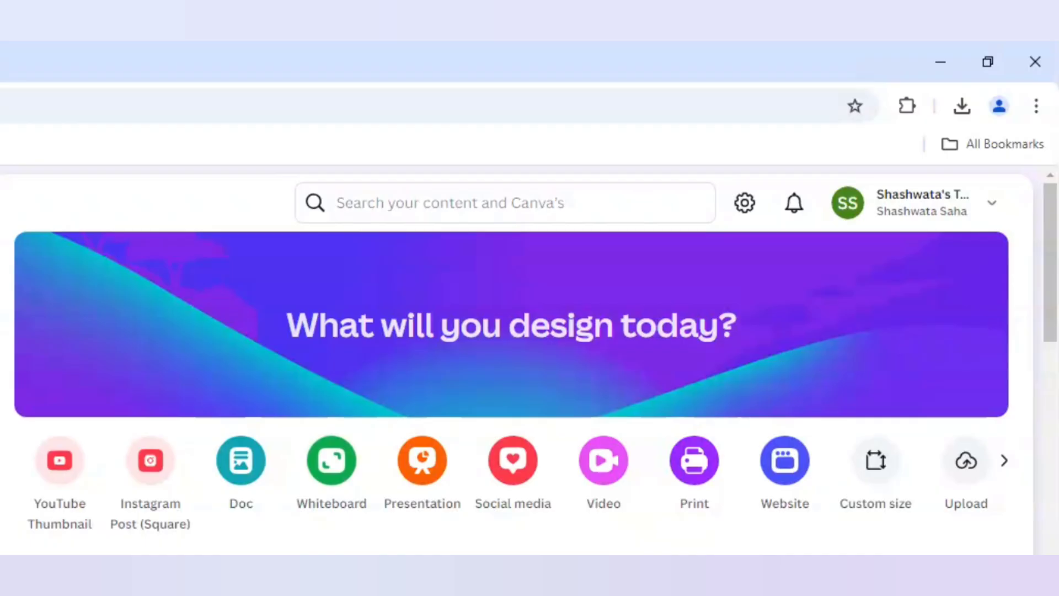
Step: Create a blank 1280×720 YouTube Thumbnail design from the Canva home page
click(59, 477)
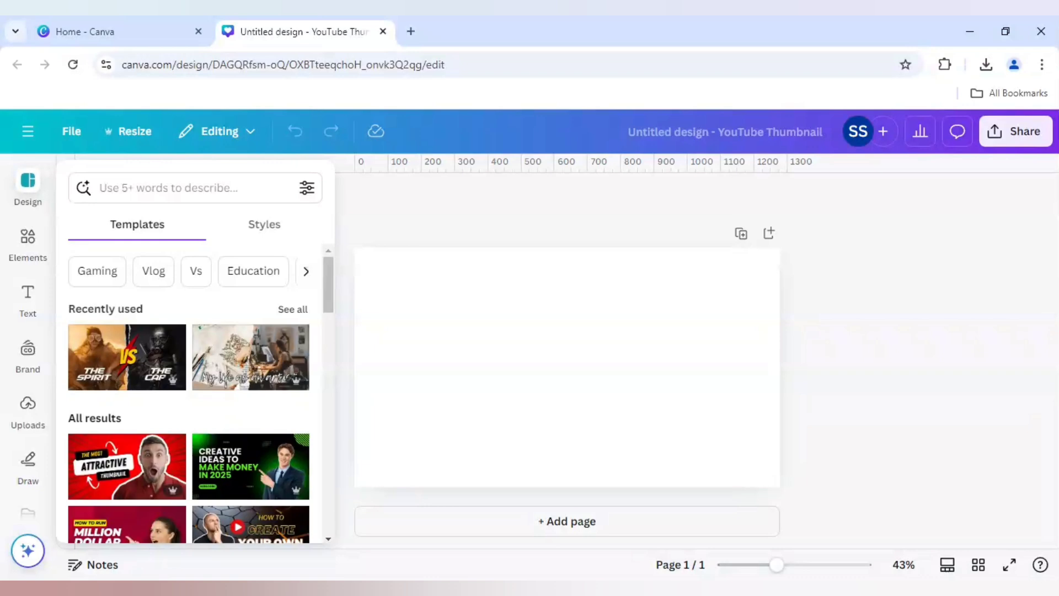
Step: Search Elements for 'female portrait' and add the blonde woman's photo from the Photos results
click(30, 242)
click(168, 184)
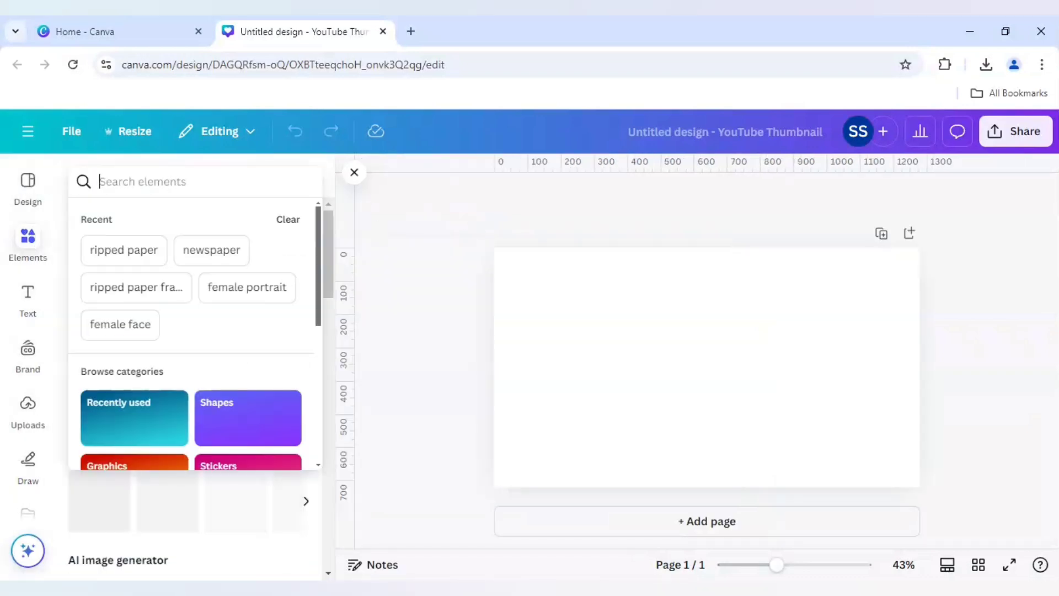
text(femal)
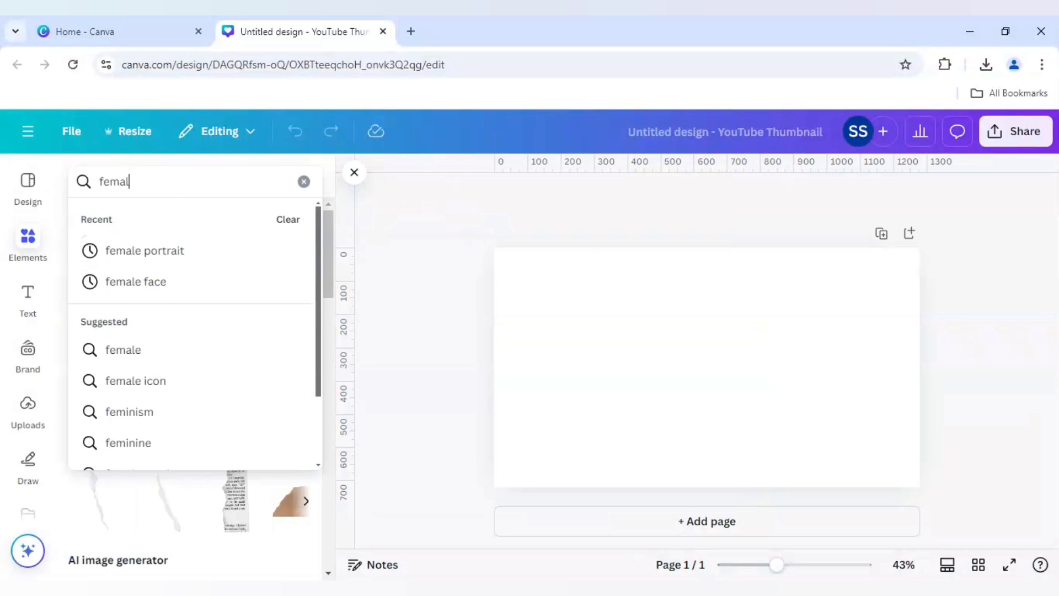
text(e portrait)
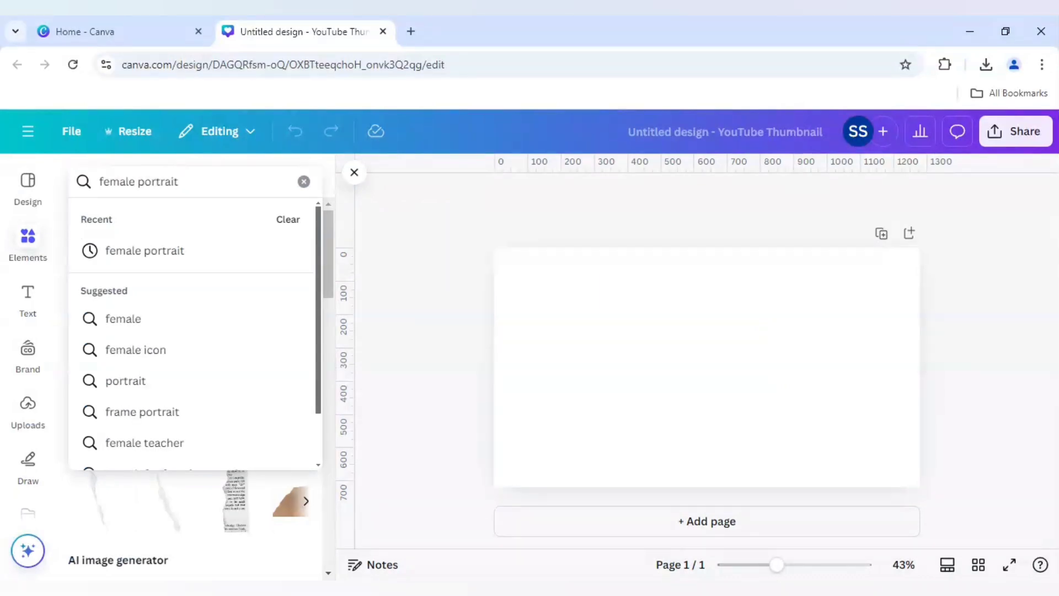
key(Return)
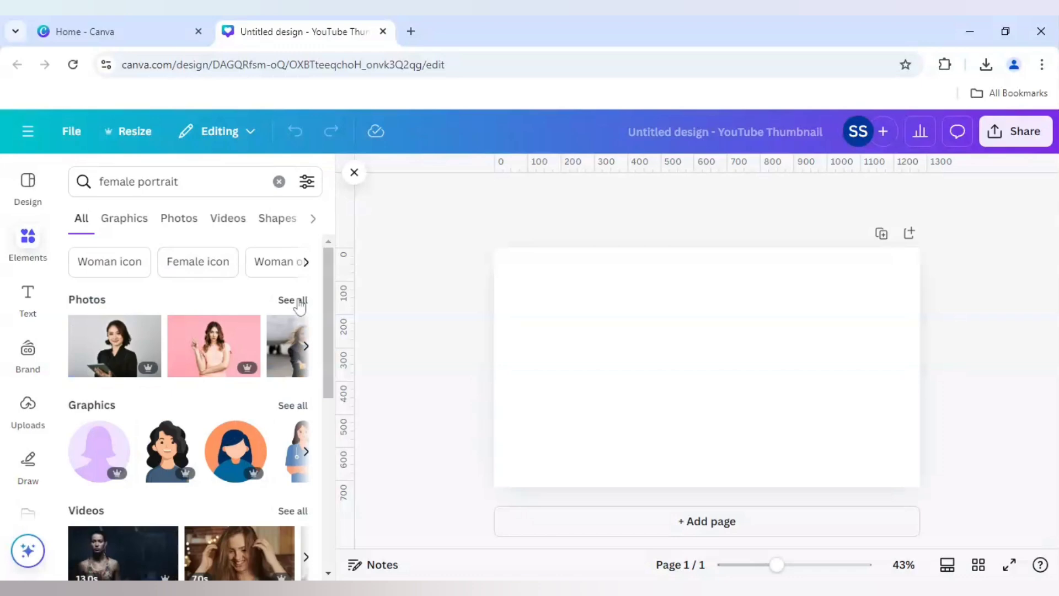
click(293, 300)
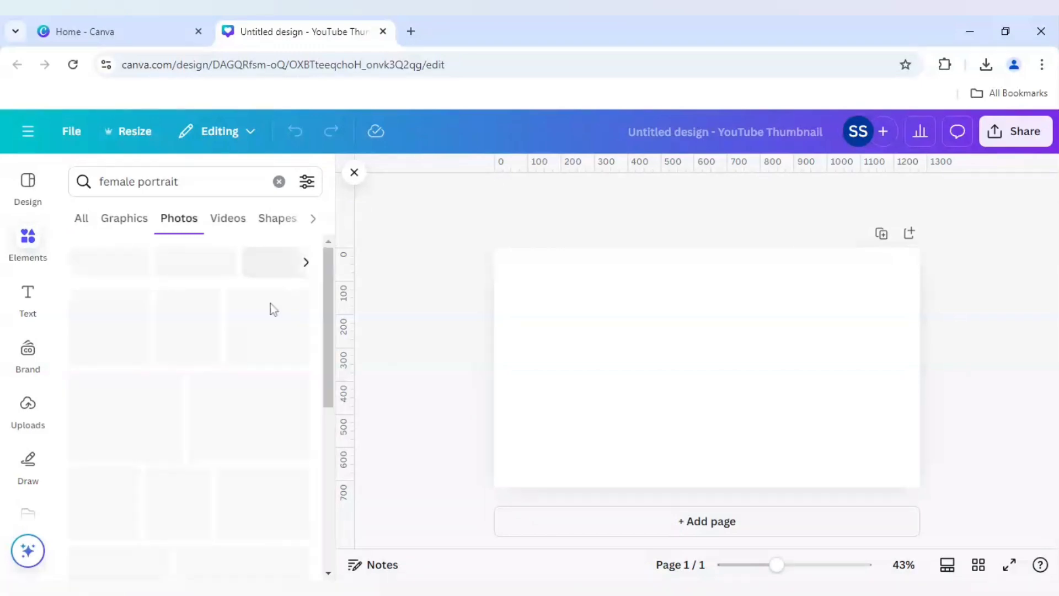
scroll(171, 335, down, 2)
scroll(149, 414, down, 2)
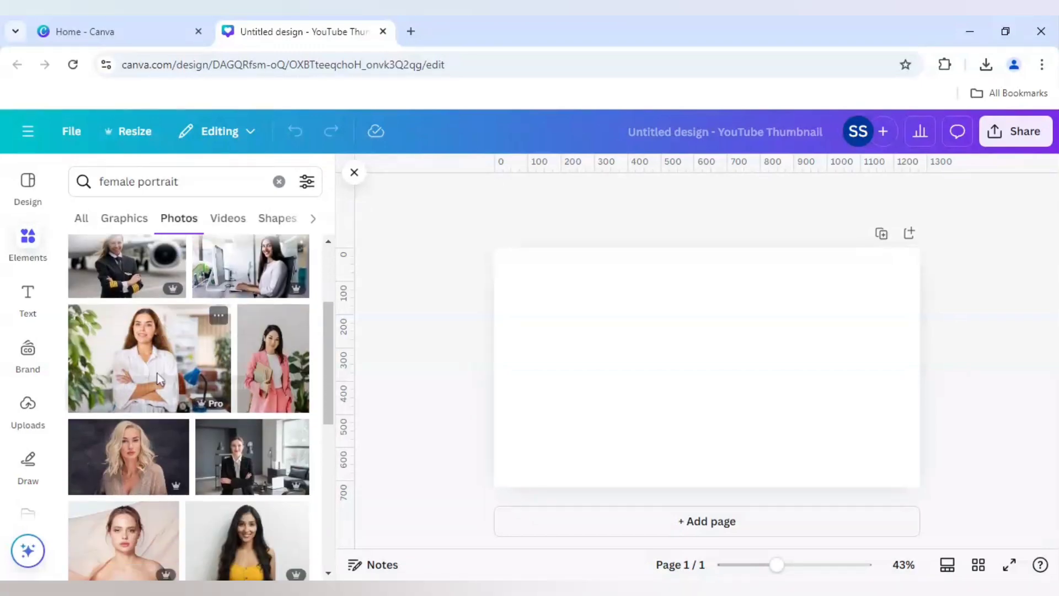
click(137, 452)
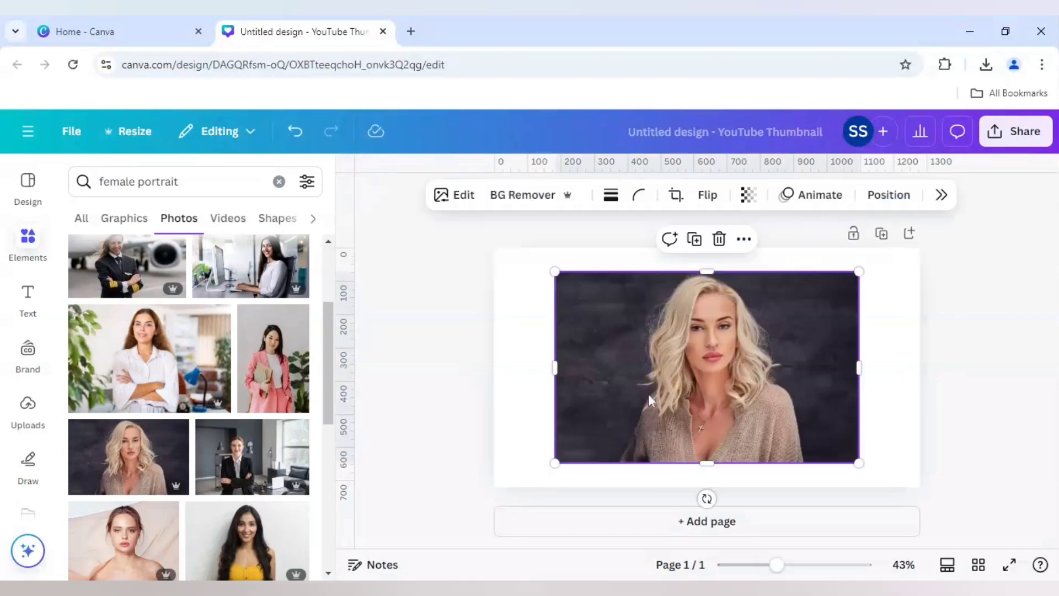
Step: Set the portrait as the page background and crop it shifted slightly down
right_click(619, 387)
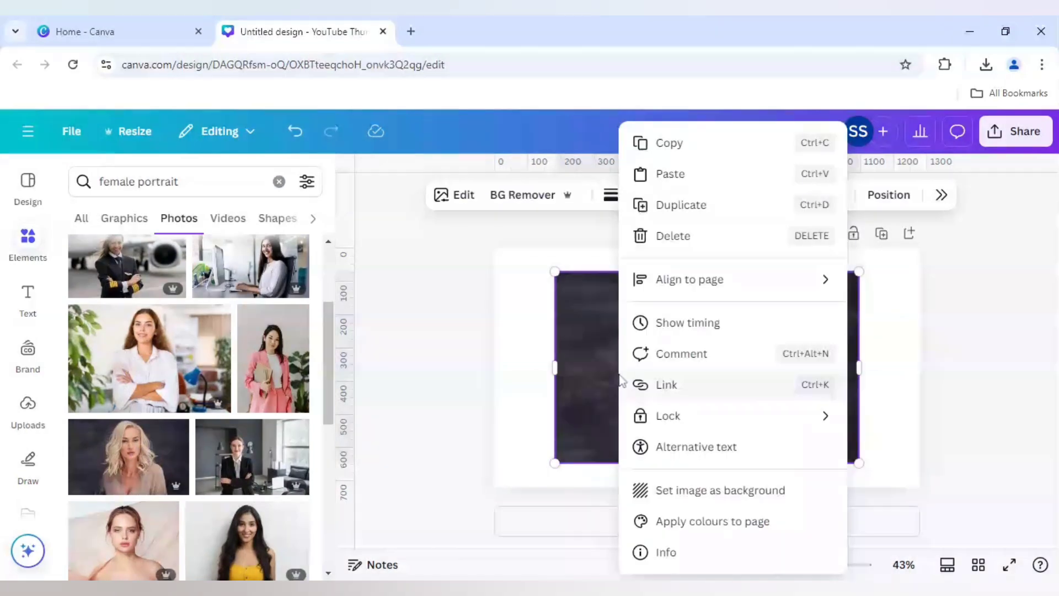
click(672, 488)
double_click(672, 441)
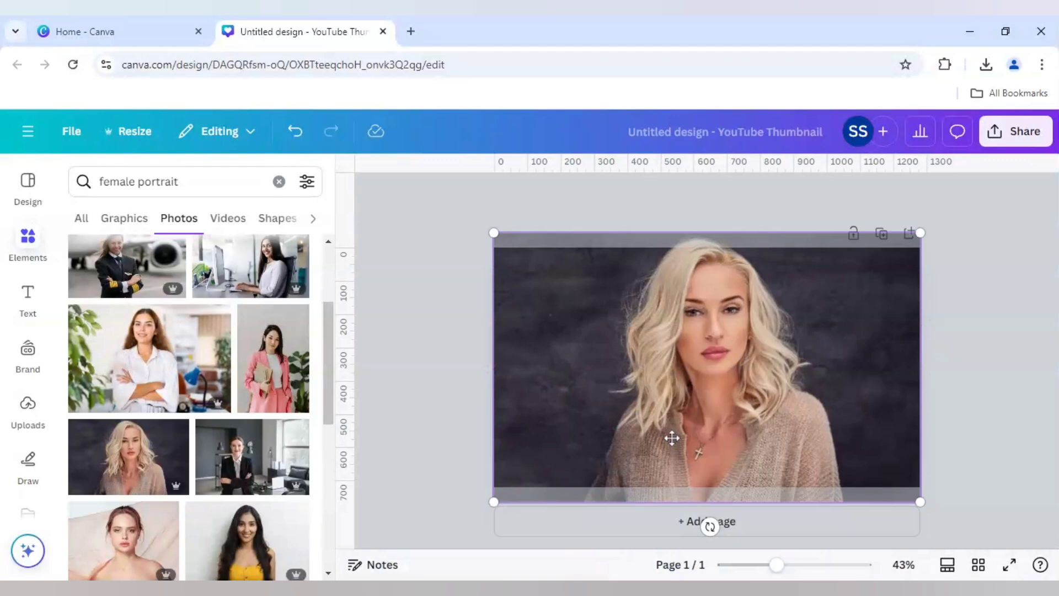
drag(674, 455, 674, 463)
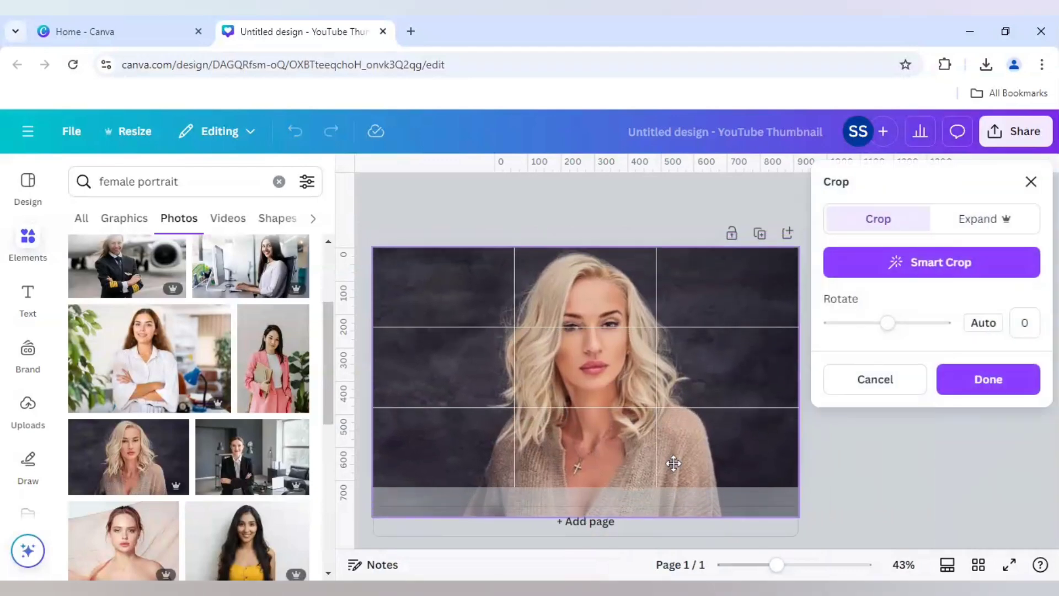
click(899, 468)
click(424, 390)
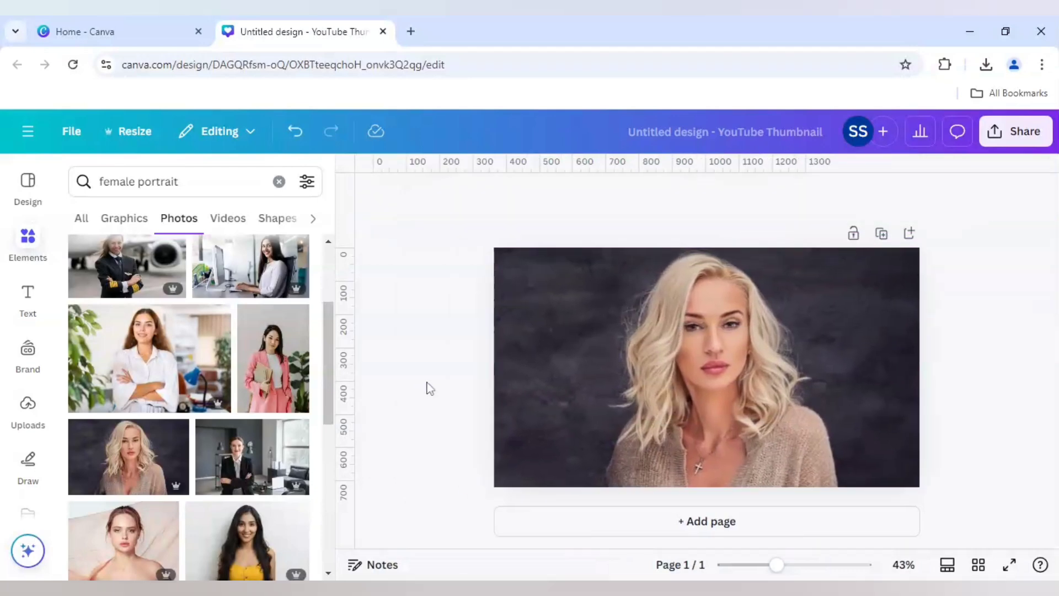
click(541, 387)
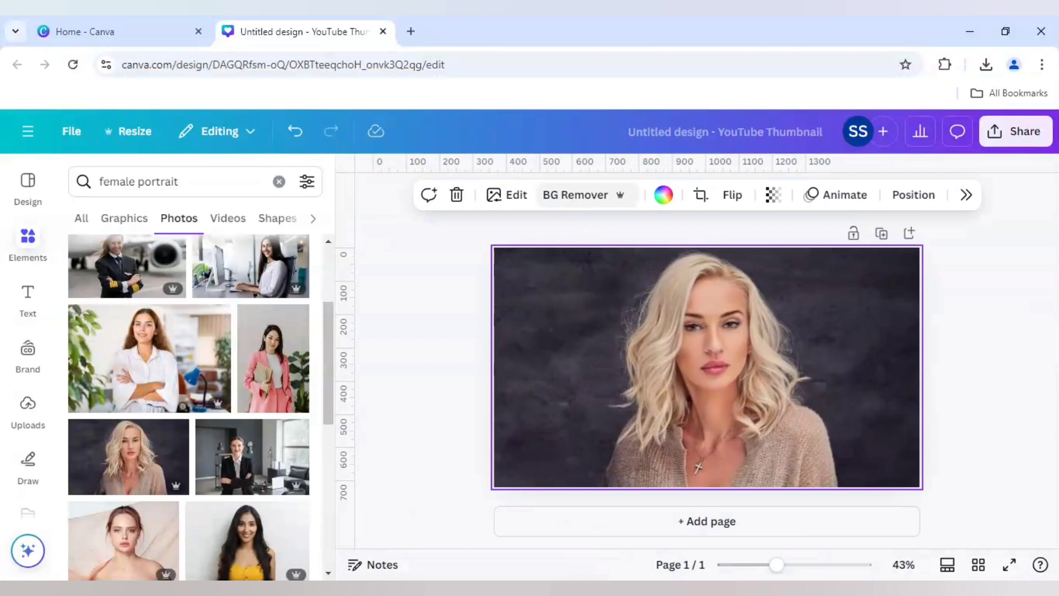
Step: Remove the portrait's dark backdrop with BG Remover
click(572, 199)
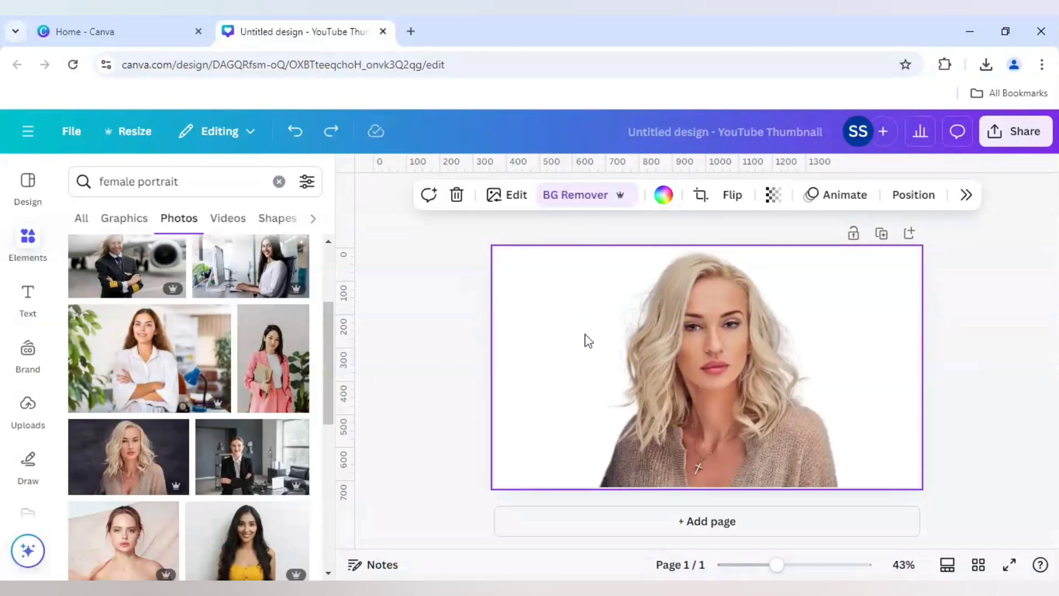
double_click(529, 375)
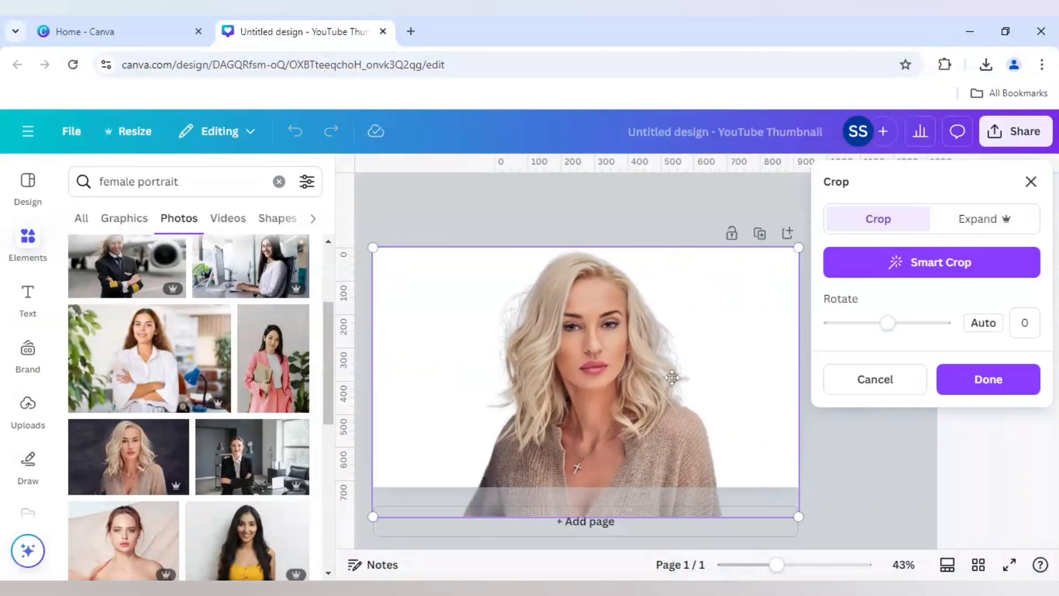
click(900, 382)
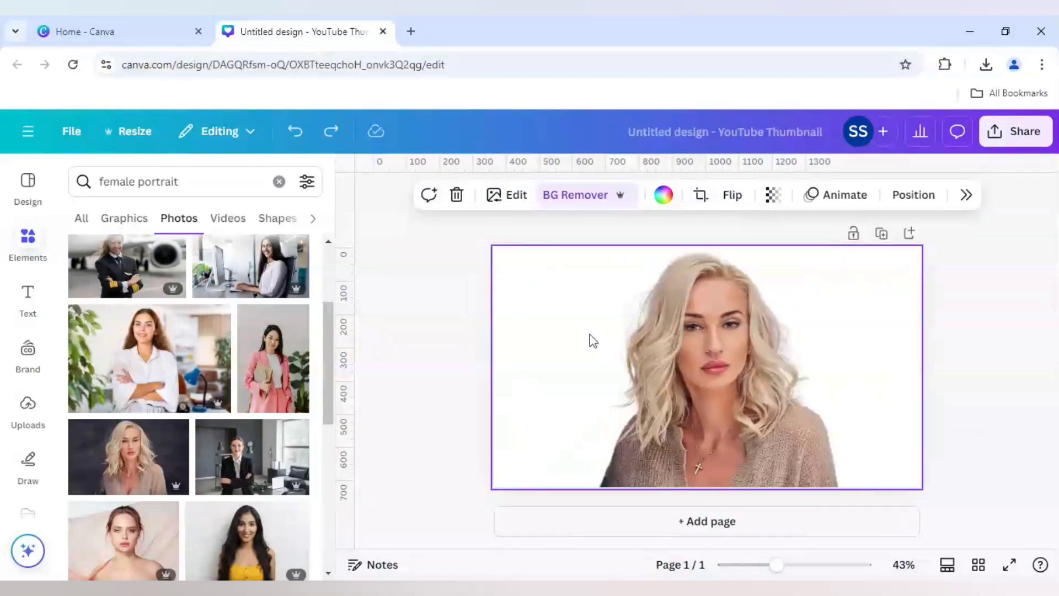
Step: Detach the cut-out woman from the background and resize it to fill the page
right_click(591, 340)
click(682, 462)
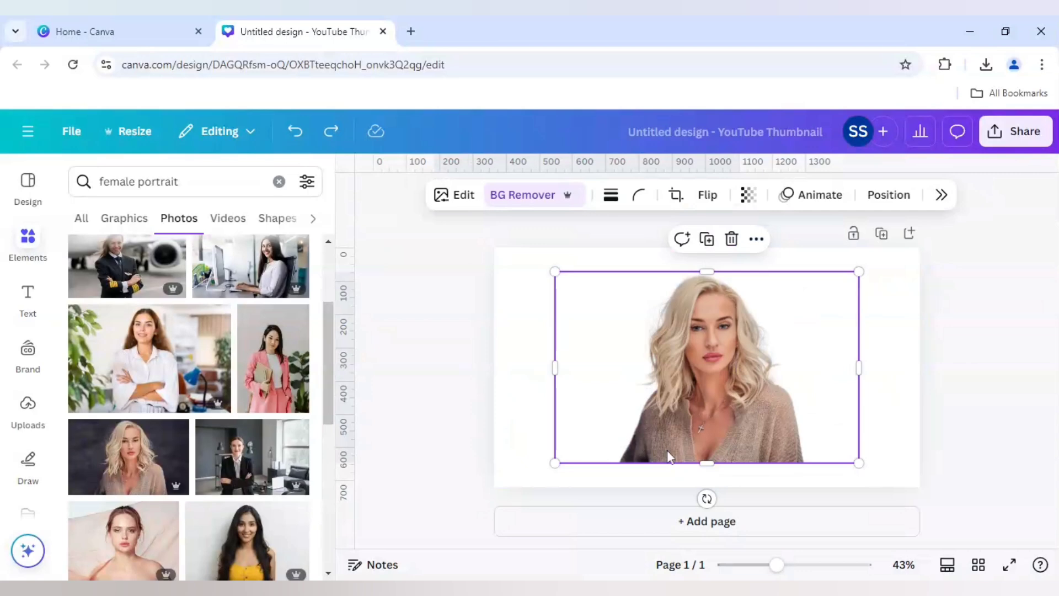
drag(578, 419, 515, 389)
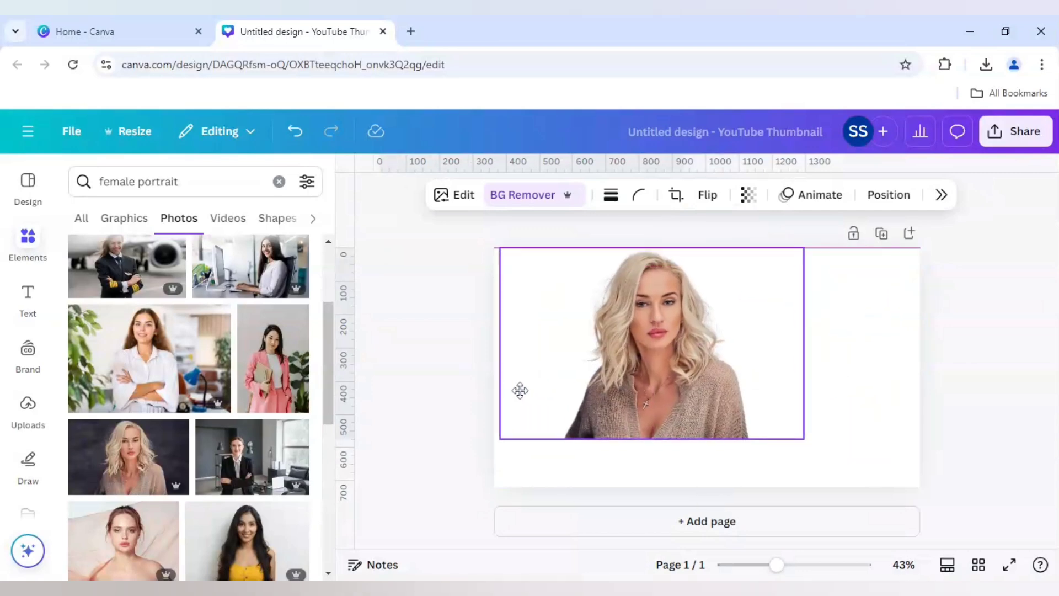
drag(798, 440, 938, 496)
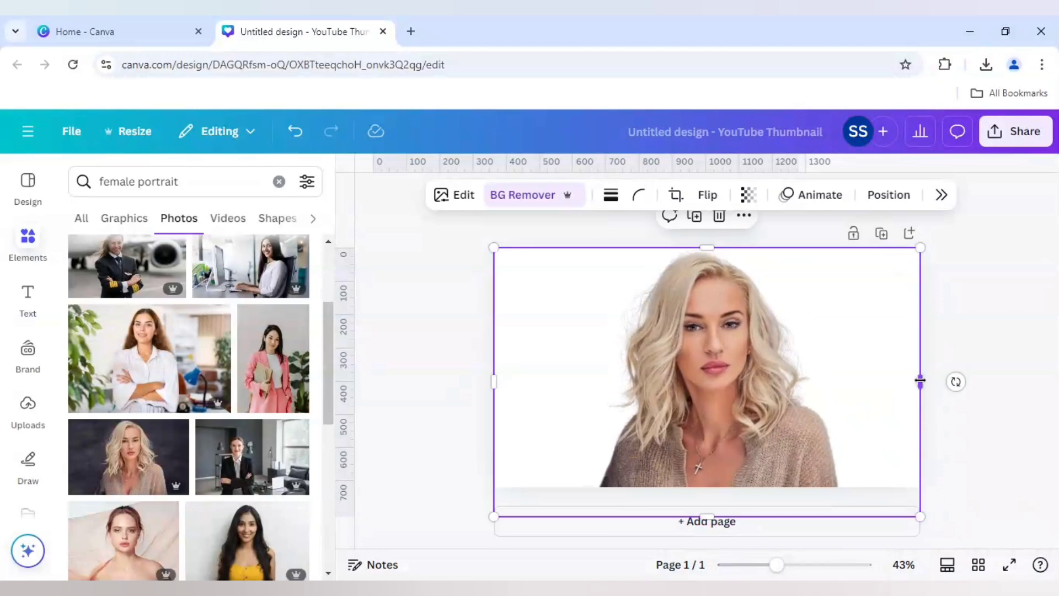
drag(913, 380, 892, 381)
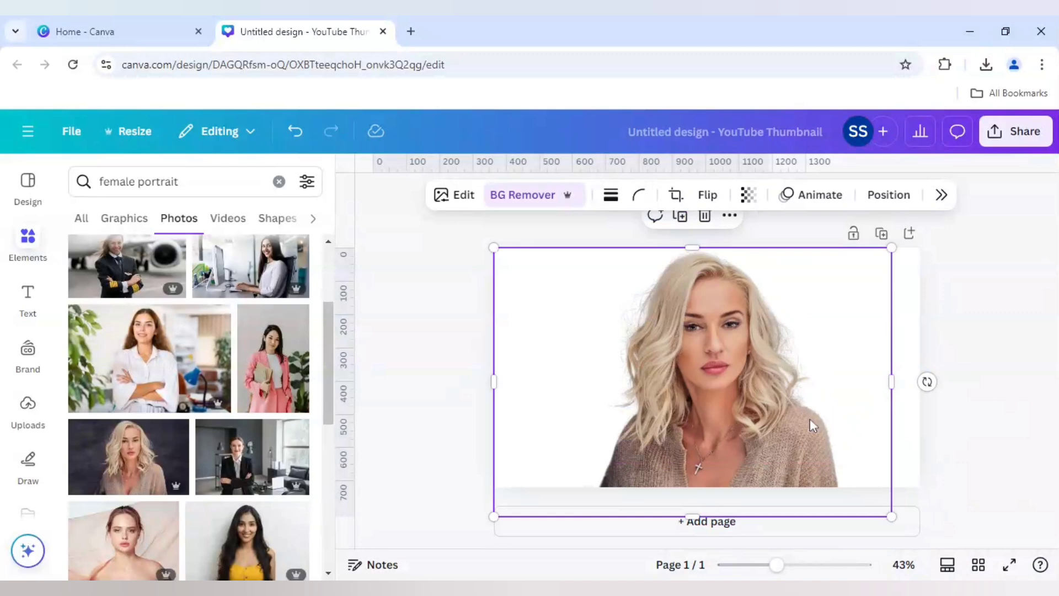
click(908, 353)
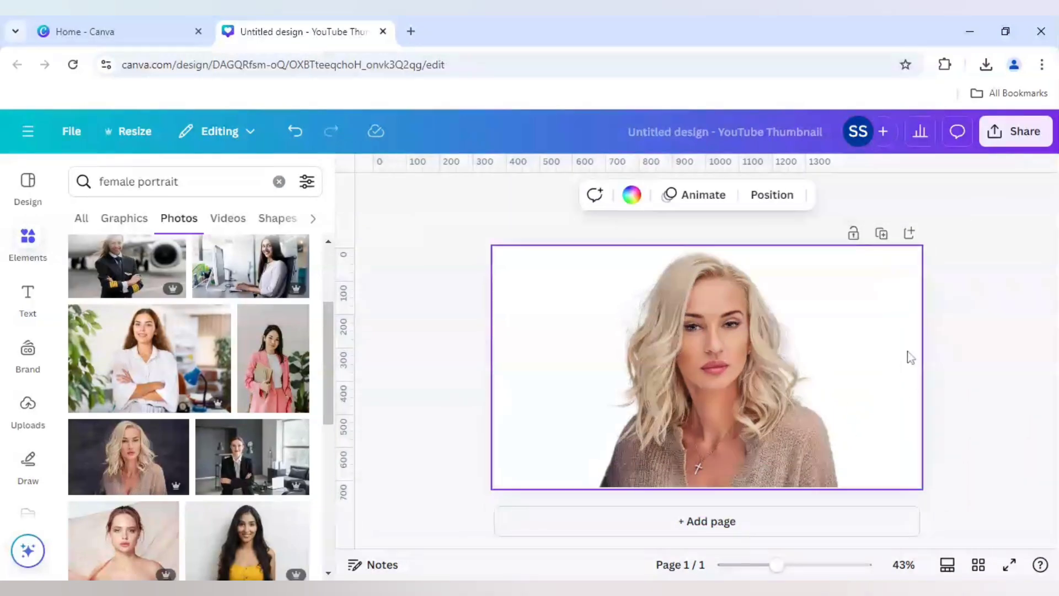
Step: Set the page background to a custom light pink, #FFCBFA
click(620, 194)
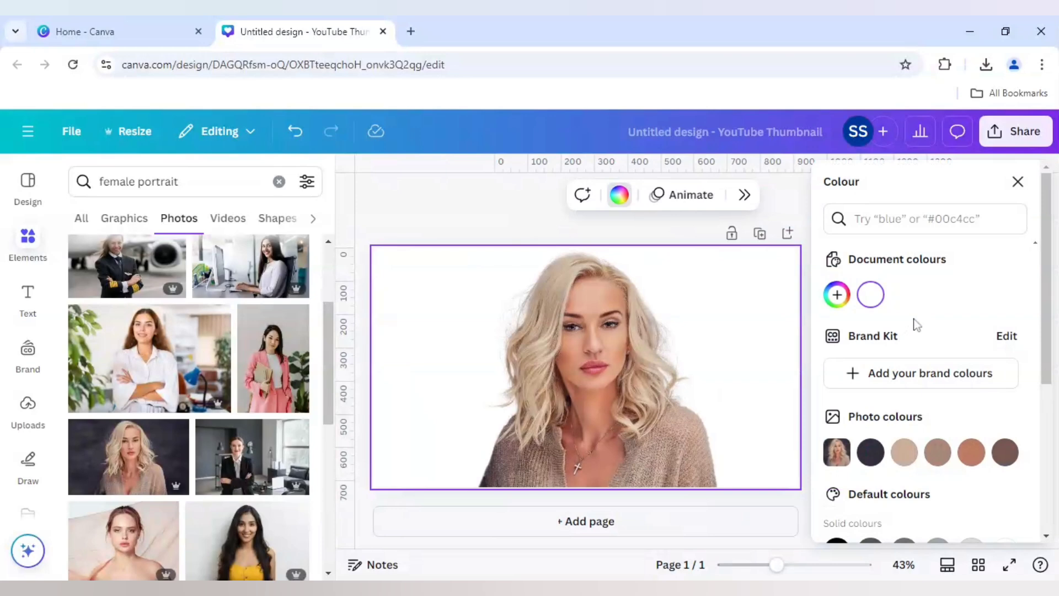
click(836, 295)
drag(841, 460, 1003, 466)
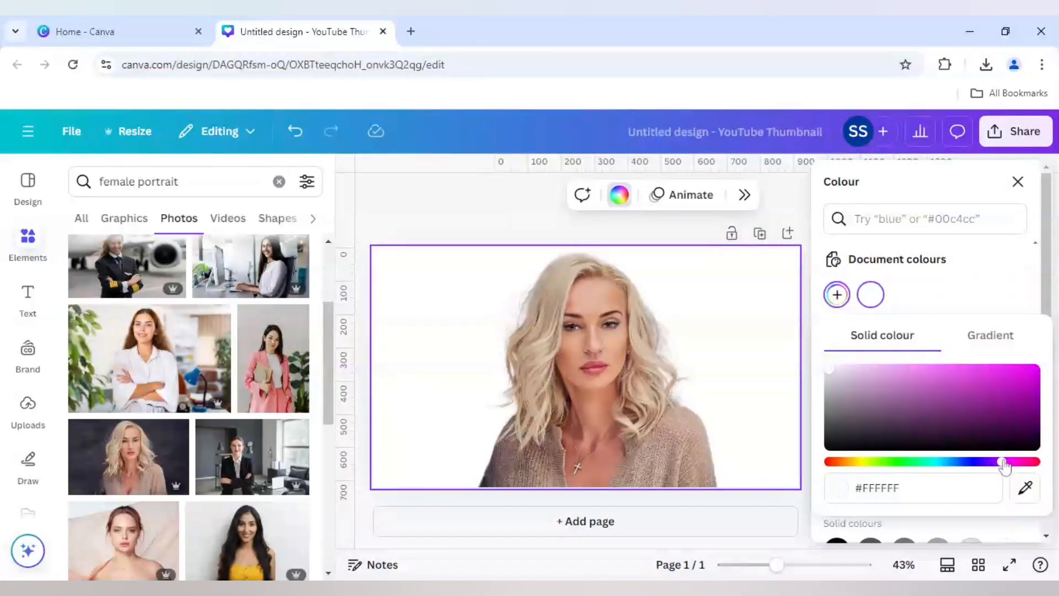
mouse_move(834, 369)
mouse_down()
mouse_move(880, 369)
mouse_move(846, 369)
mouse_move(868, 369)
mouse_up()
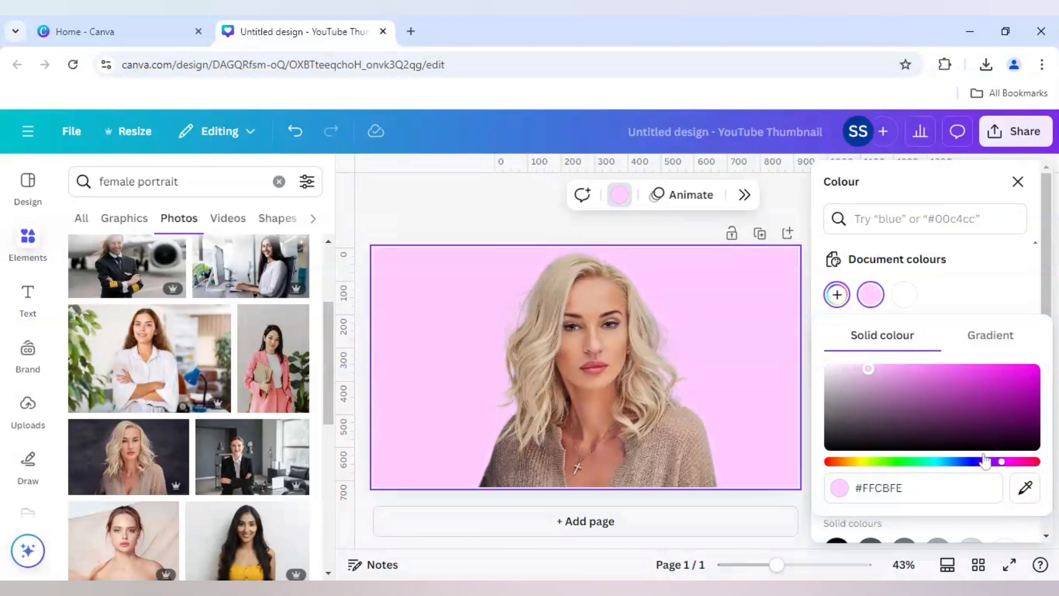
drag(1001, 462, 1005, 462)
click(496, 216)
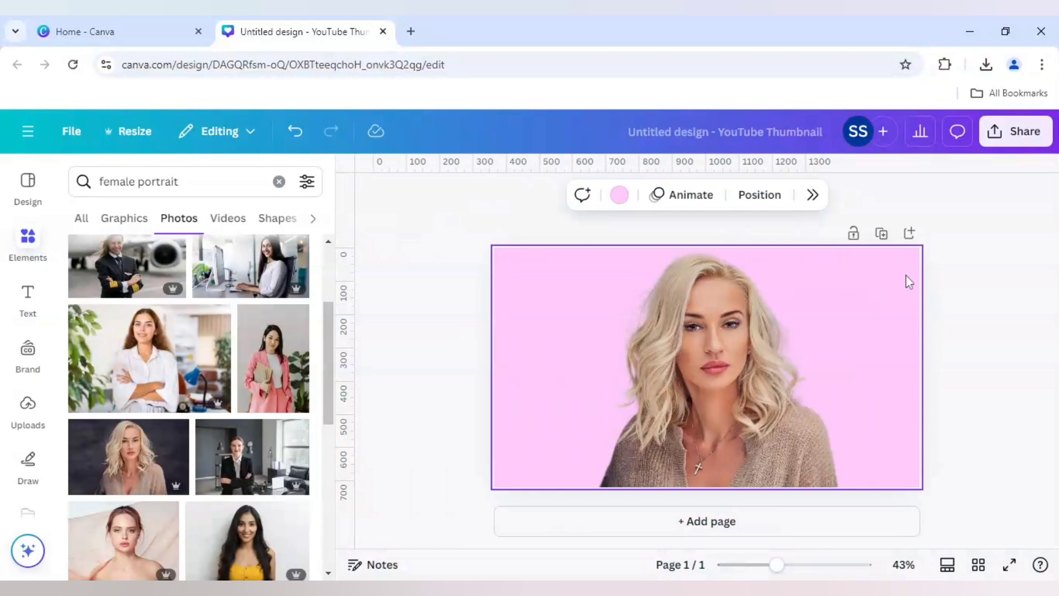
click(620, 194)
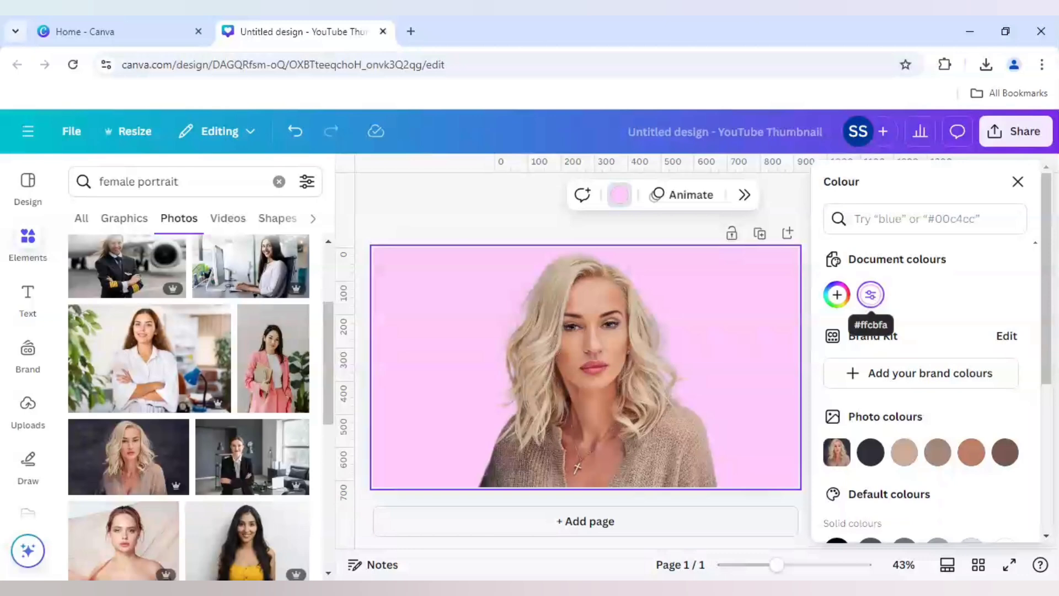
click(505, 205)
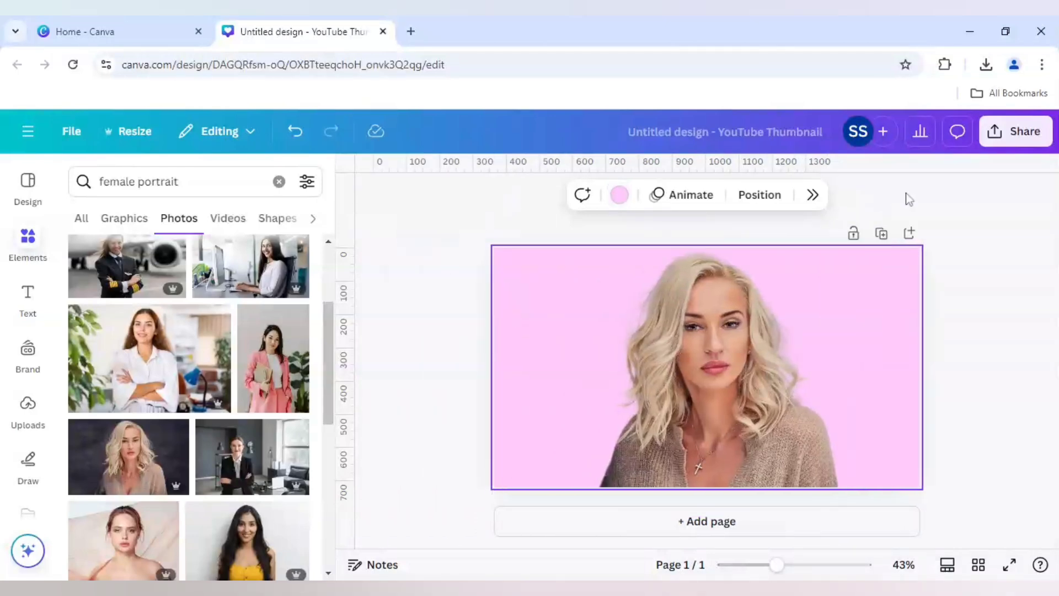
Step: Download the design as a 1280×720 PNG and close the download panel
click(1014, 131)
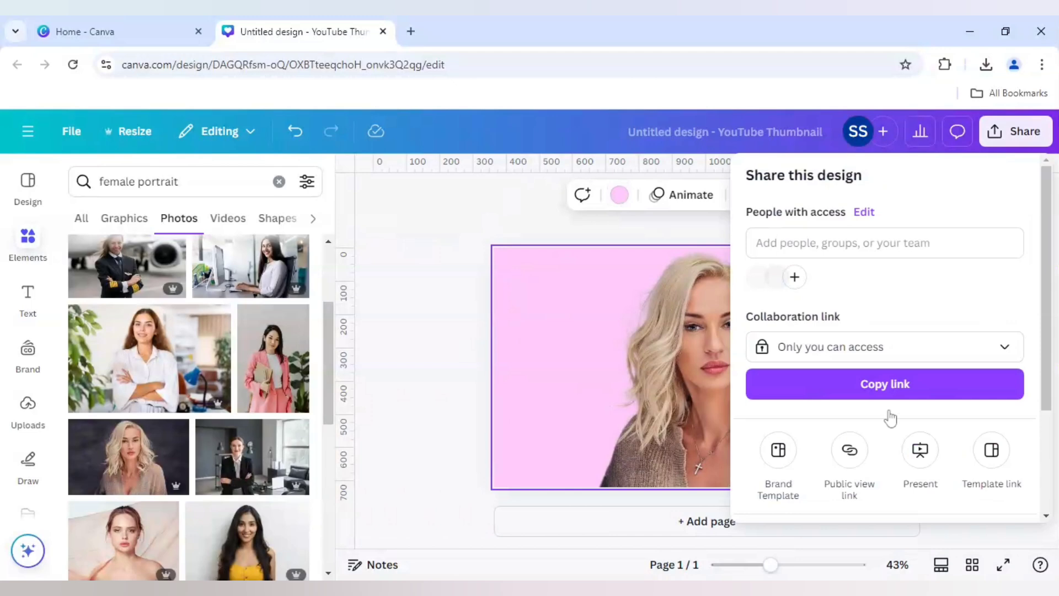
scroll(871, 430, down, 2)
click(827, 461)
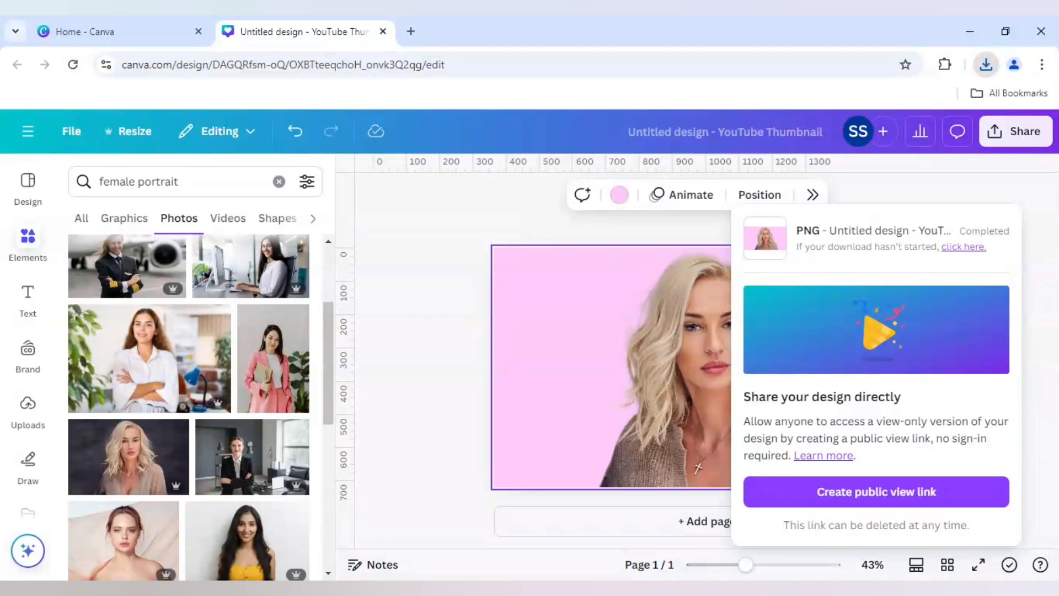
click(456, 404)
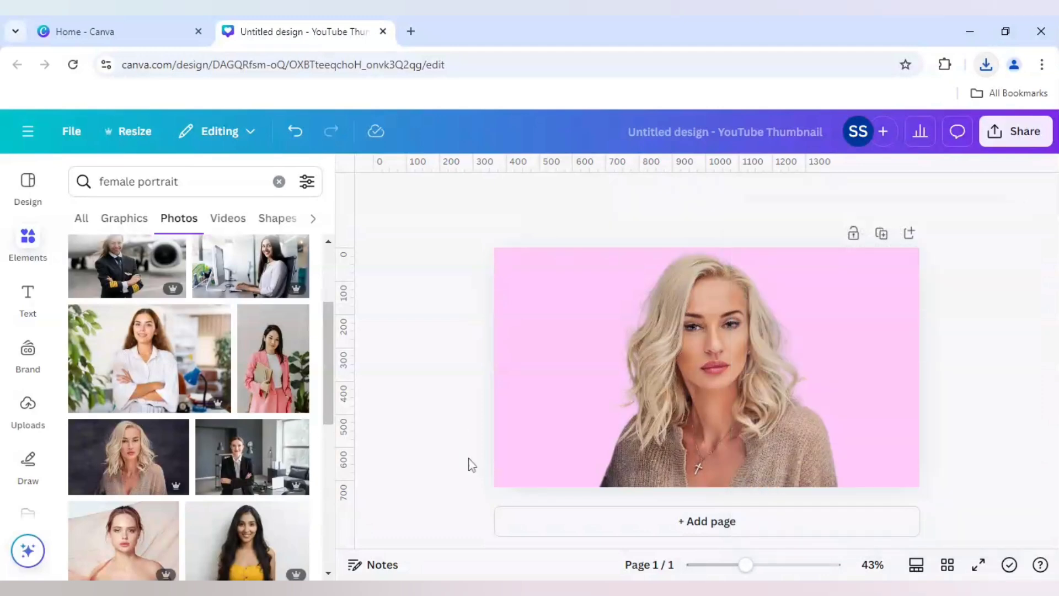
Step: Add page 2 and fill its background with the solid violet swatch
click(528, 528)
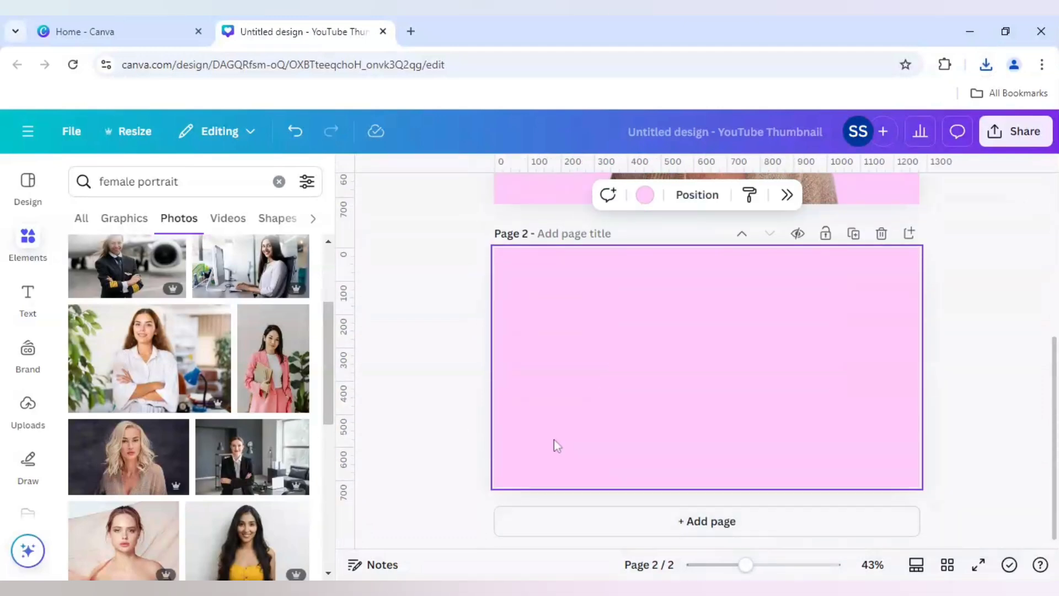
click(645, 197)
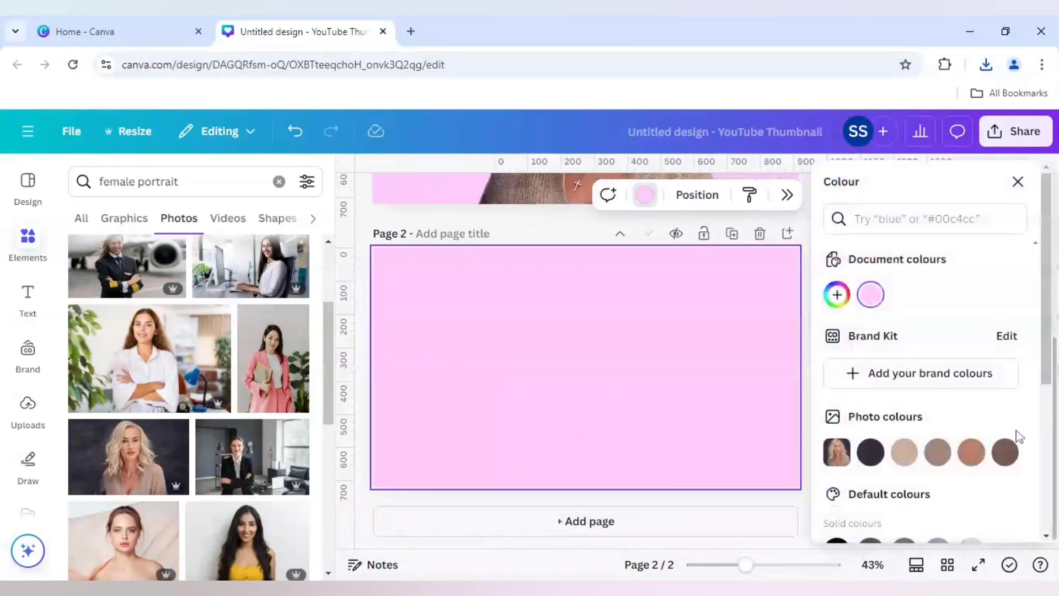
scroll(1015, 439, down, 2)
click(1004, 429)
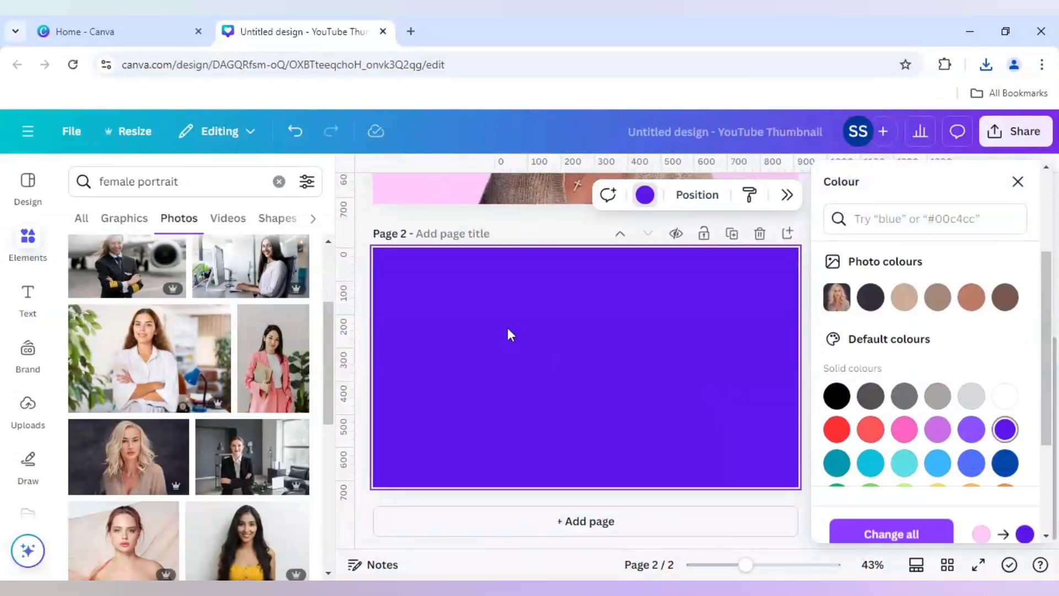
click(370, 234)
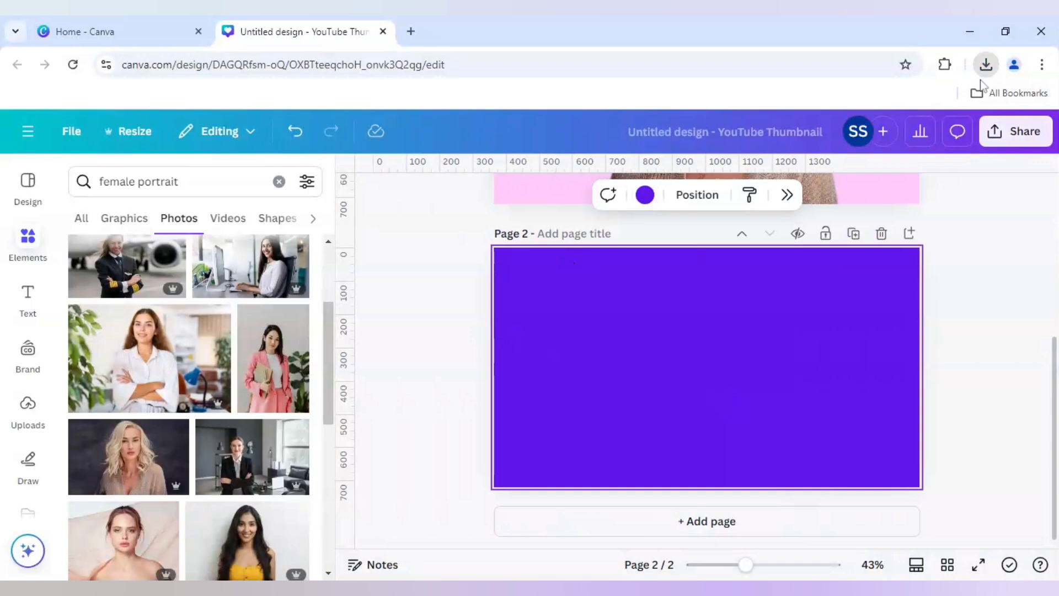
Step: Paste the portrait onto page 2, slightly enlarged and centred within a violet border
key(ctrl+v)
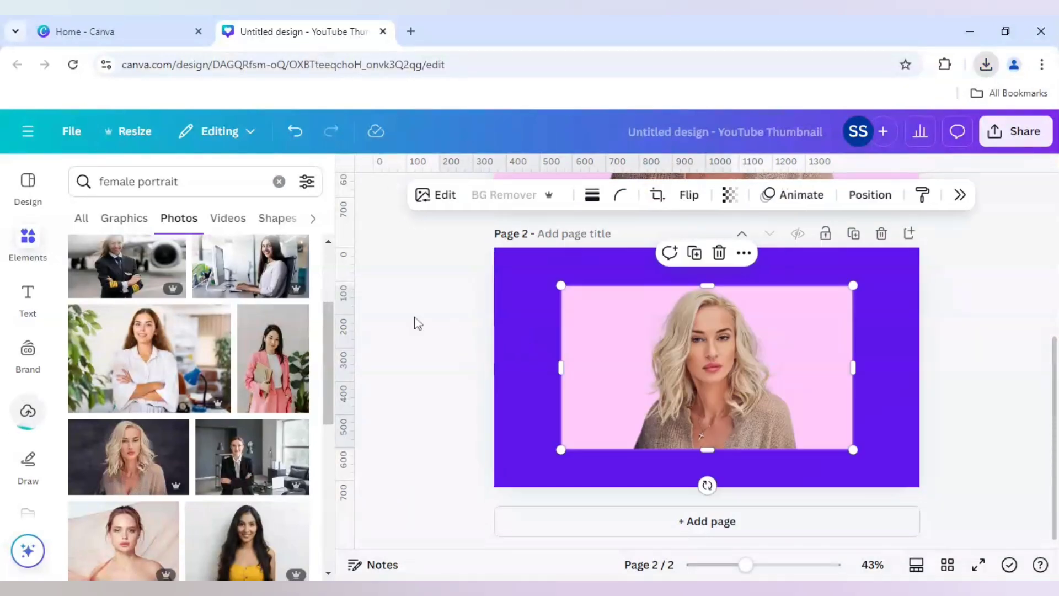
click(417, 322)
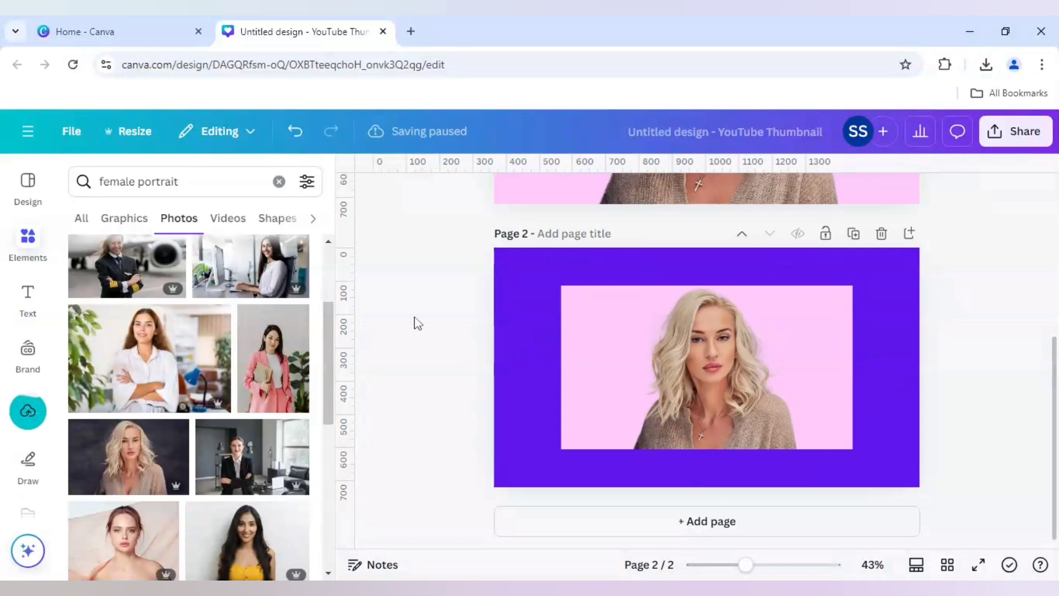
click(727, 378)
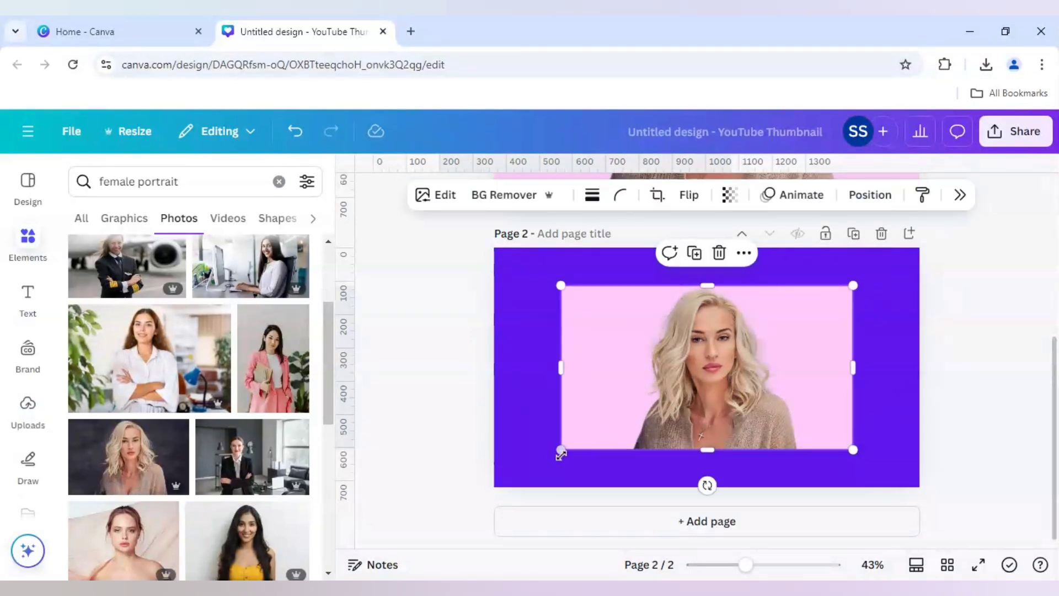
drag(561, 453, 530, 469)
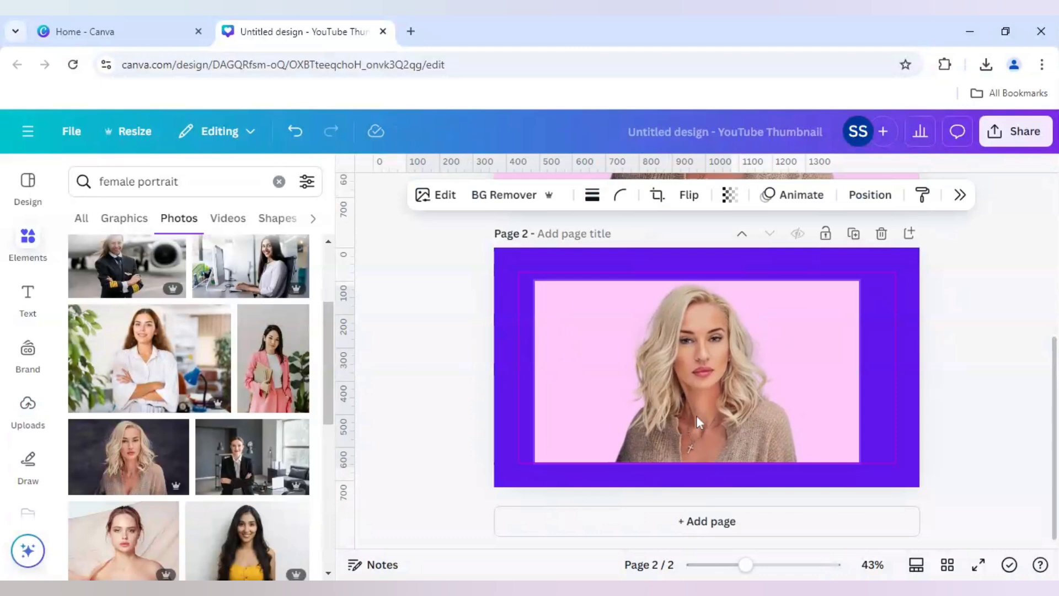
drag(696, 415, 691, 418)
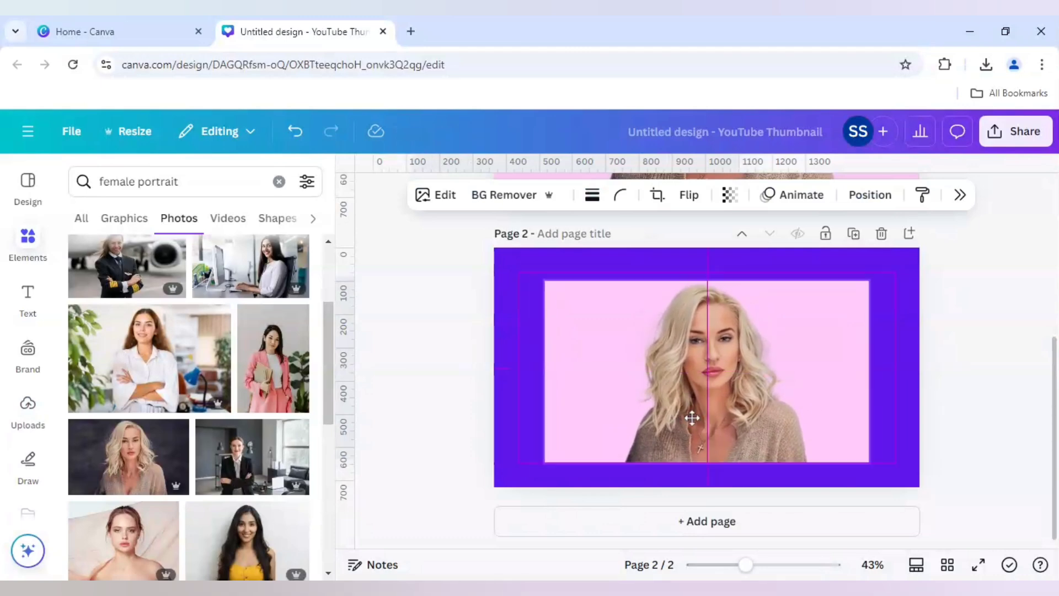
drag(691, 419, 690, 416)
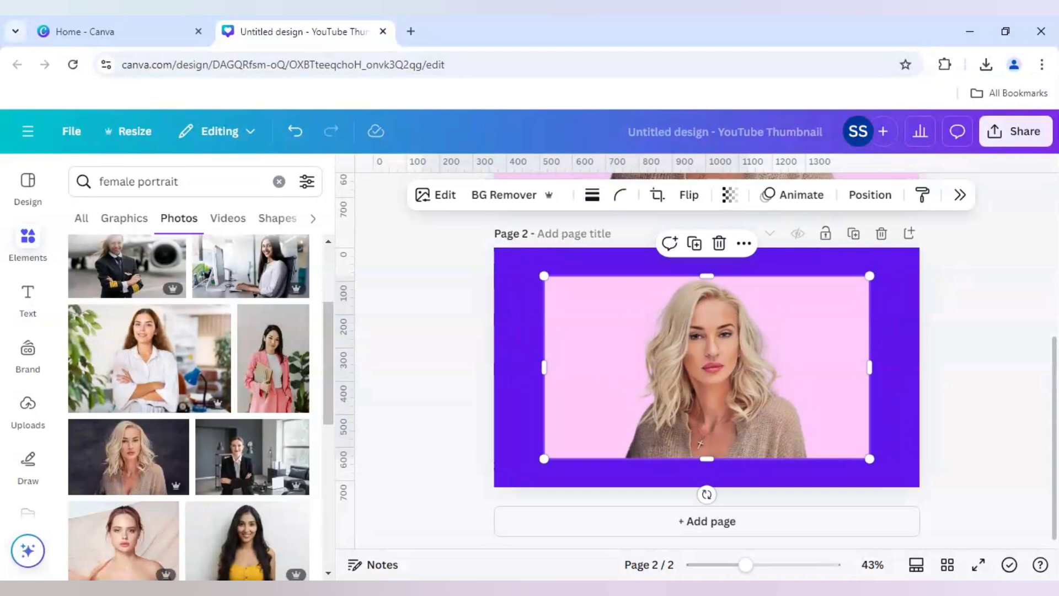
Step: Search Elements for 'ripped paper frame' and check the Torn Paper Frame Illustration's details under Frames
click(190, 182)
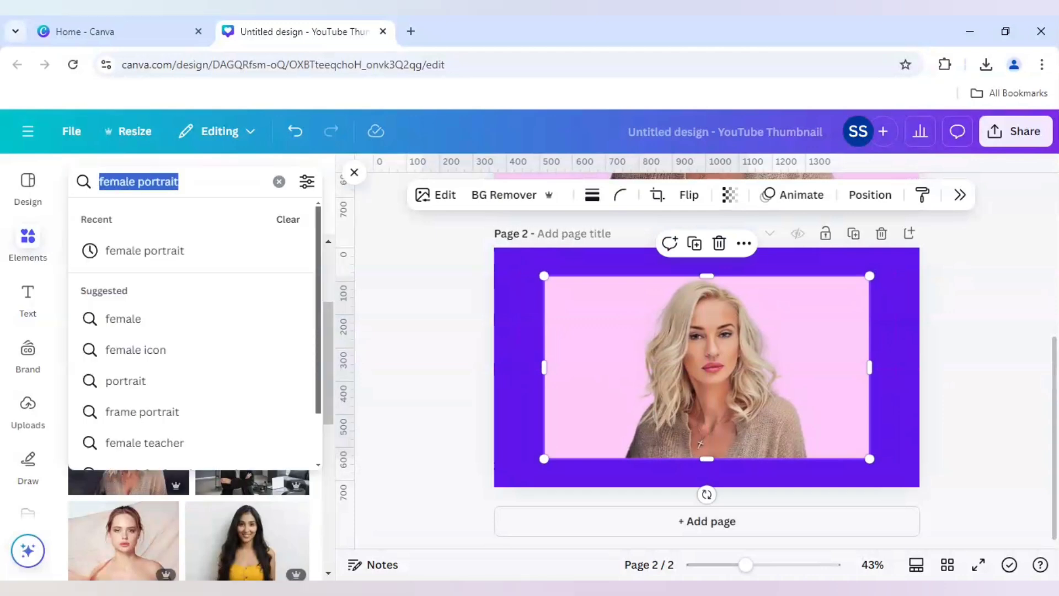
text(rippe)
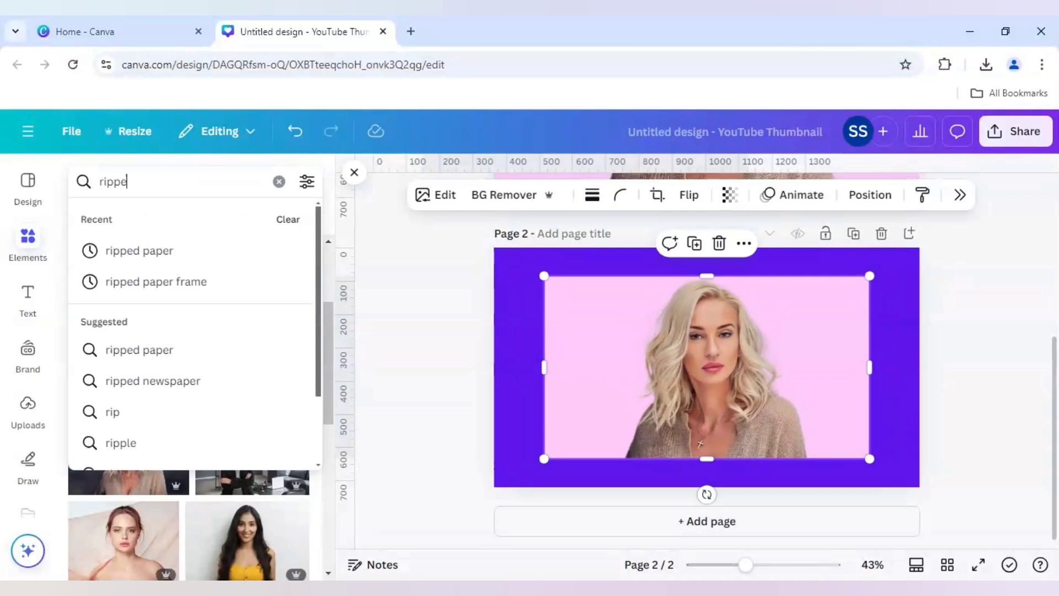
text(d p)
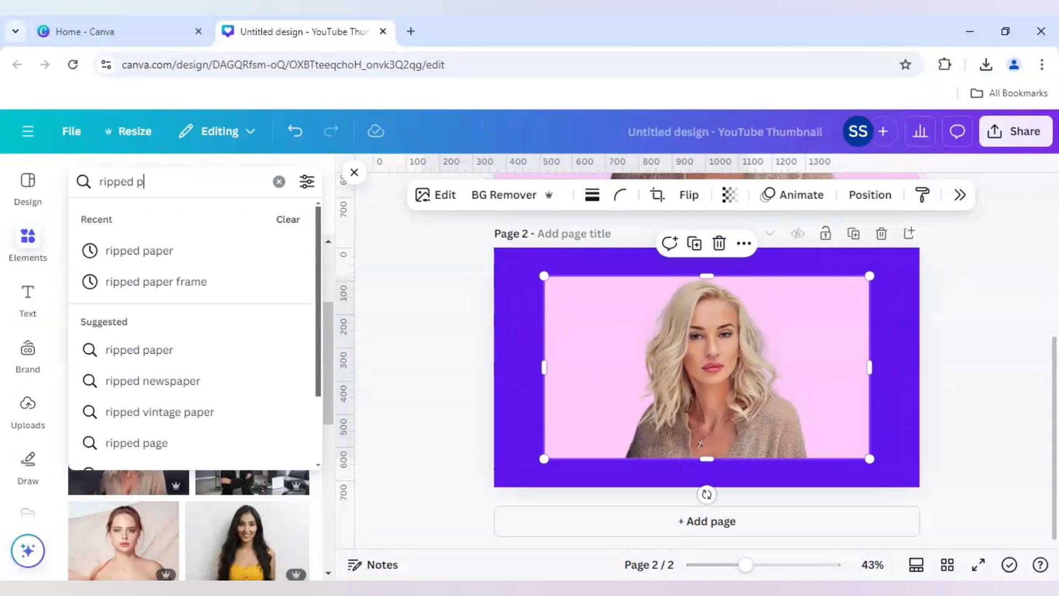
text(aper fra)
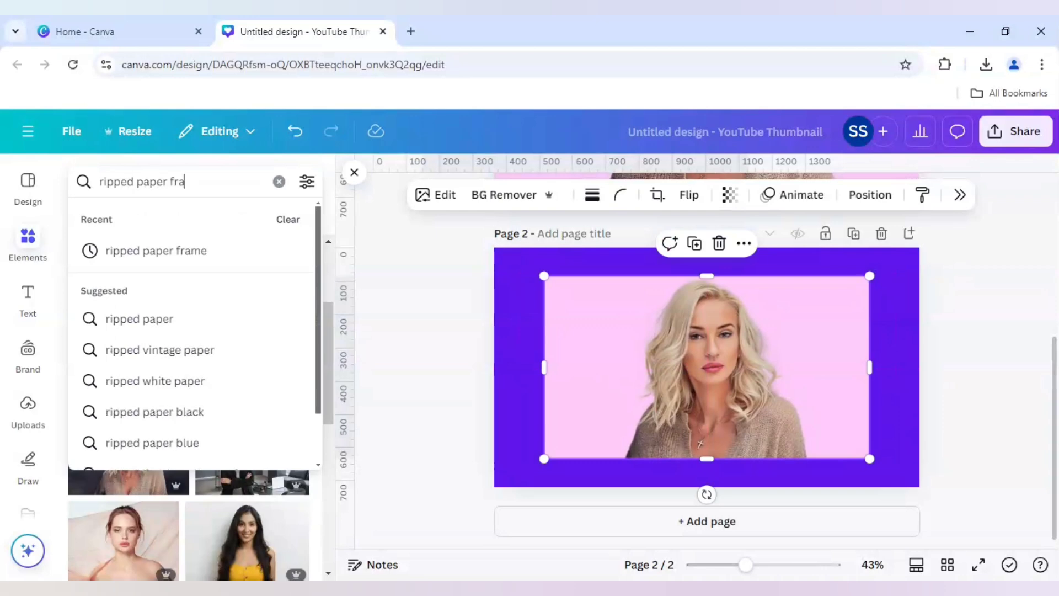
text(me)
key(Return)
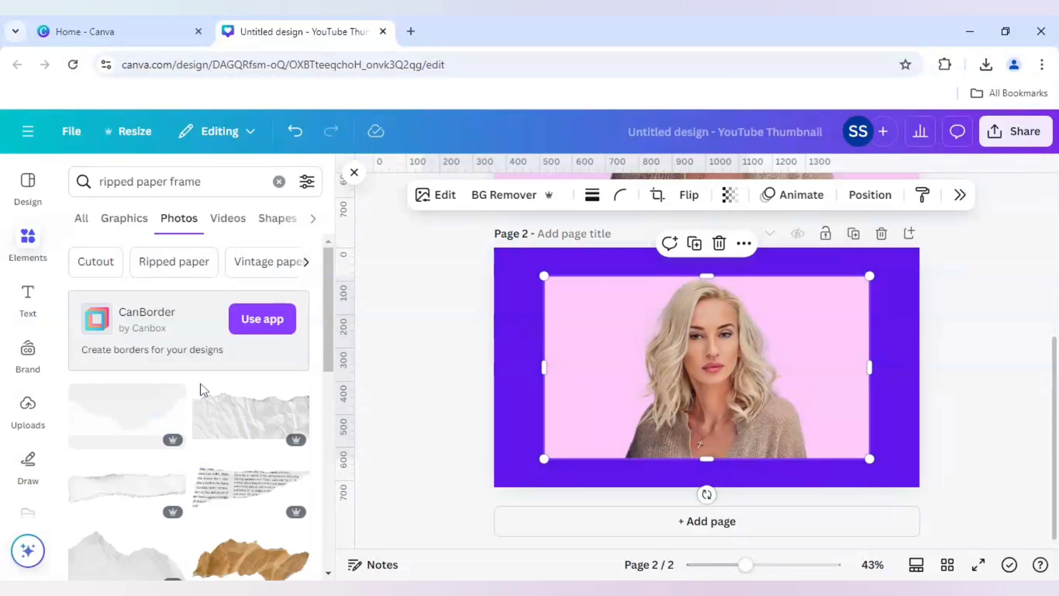
click(312, 219)
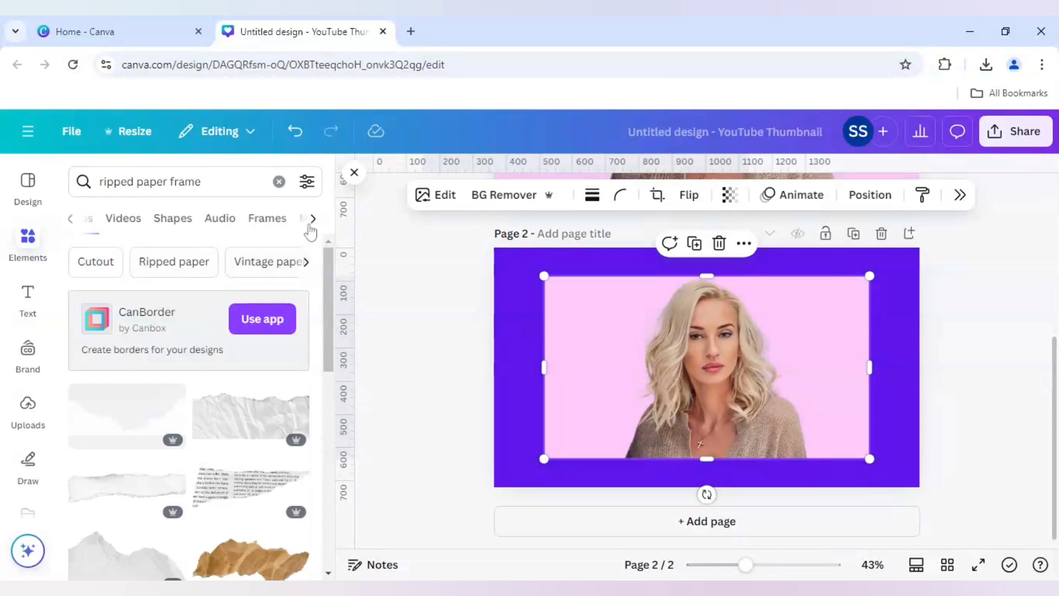
click(245, 219)
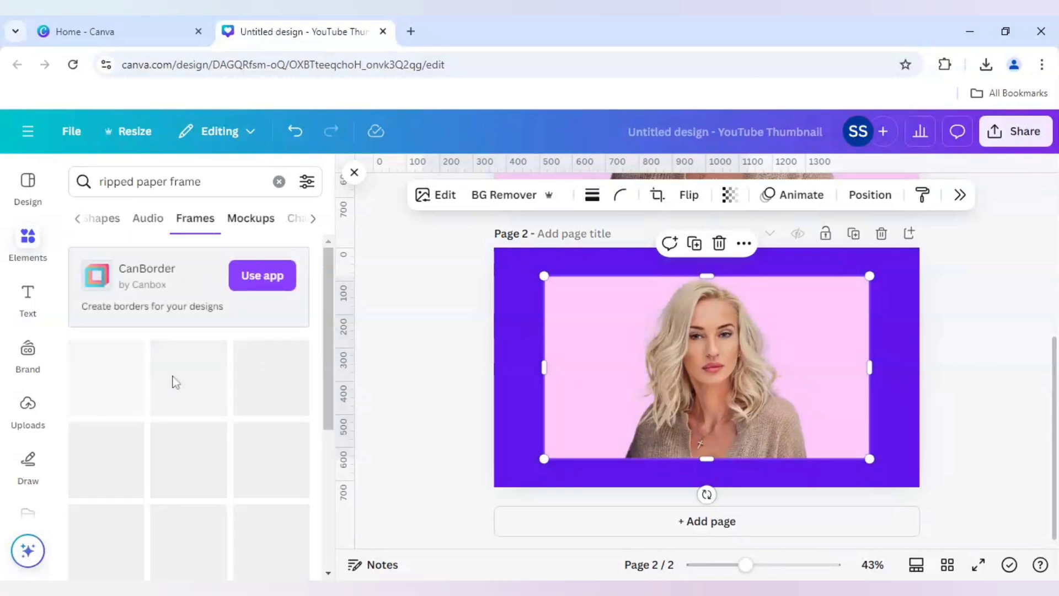
scroll(173, 382, down, 2)
scroll(173, 382, down, 1)
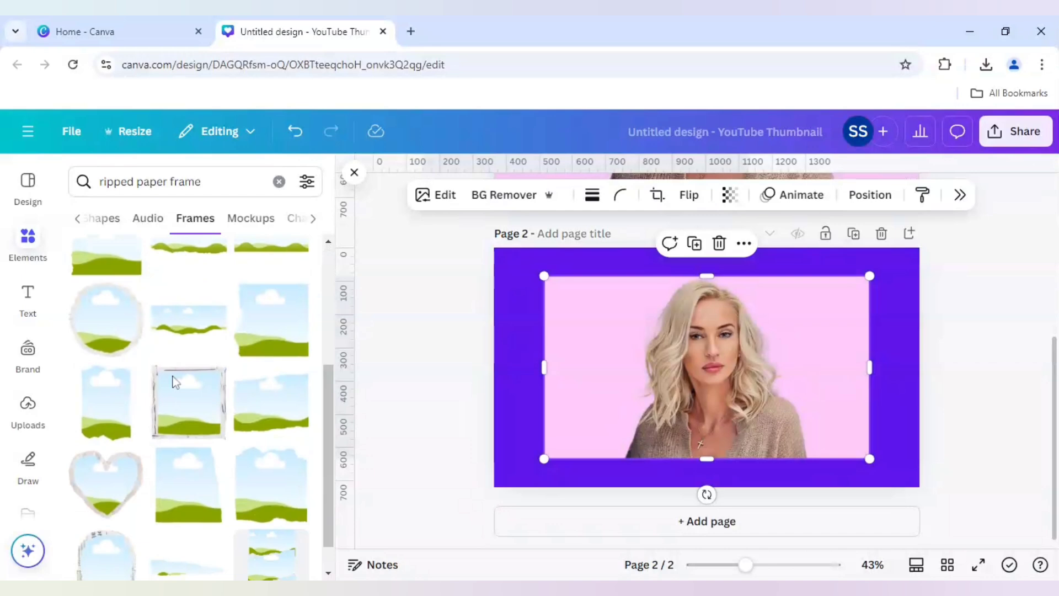
scroll(173, 381, down, 1)
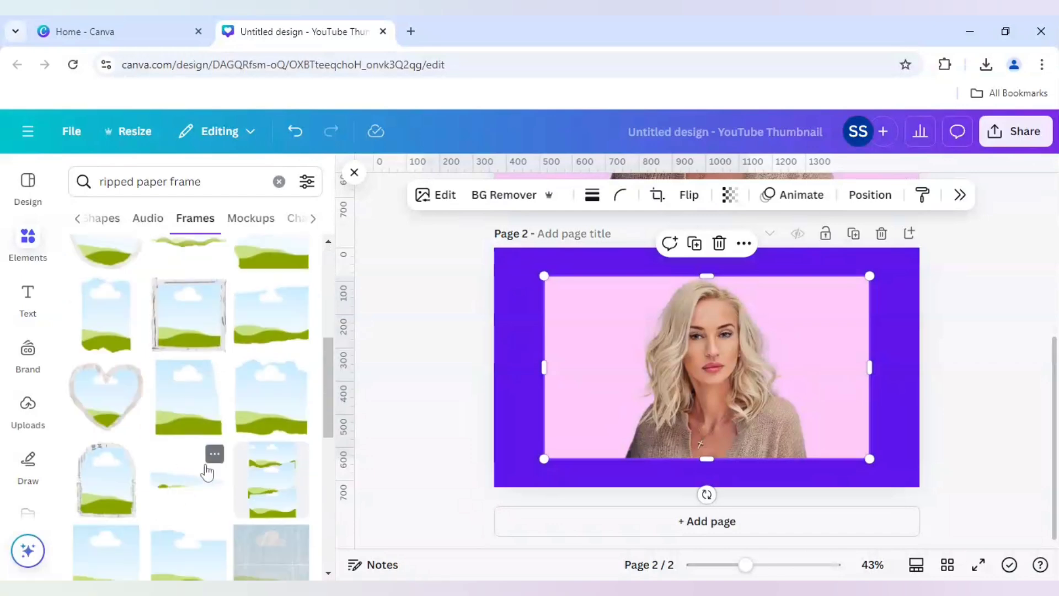
click(214, 456)
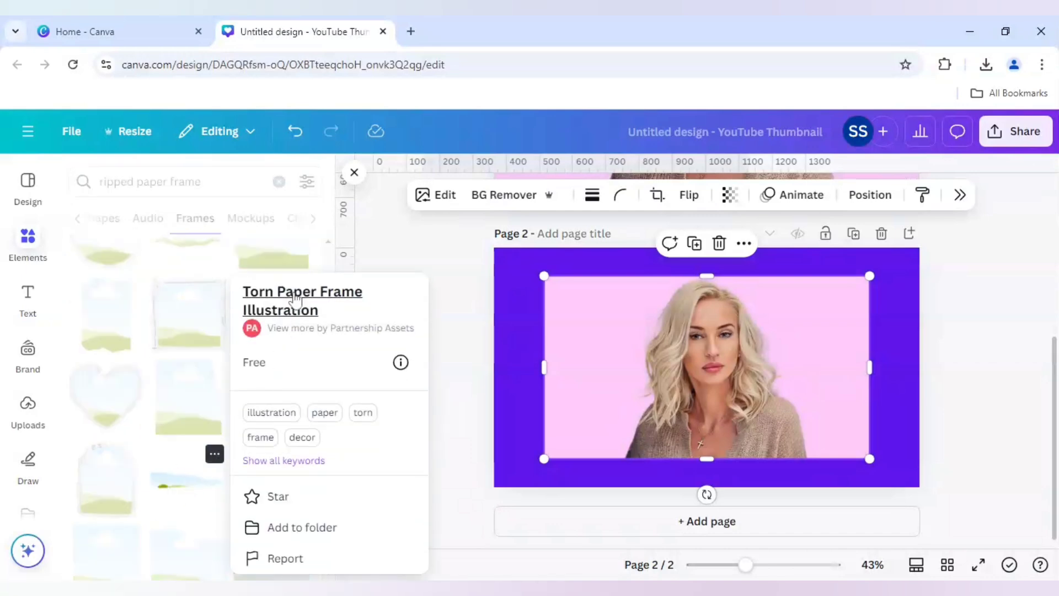
click(182, 468)
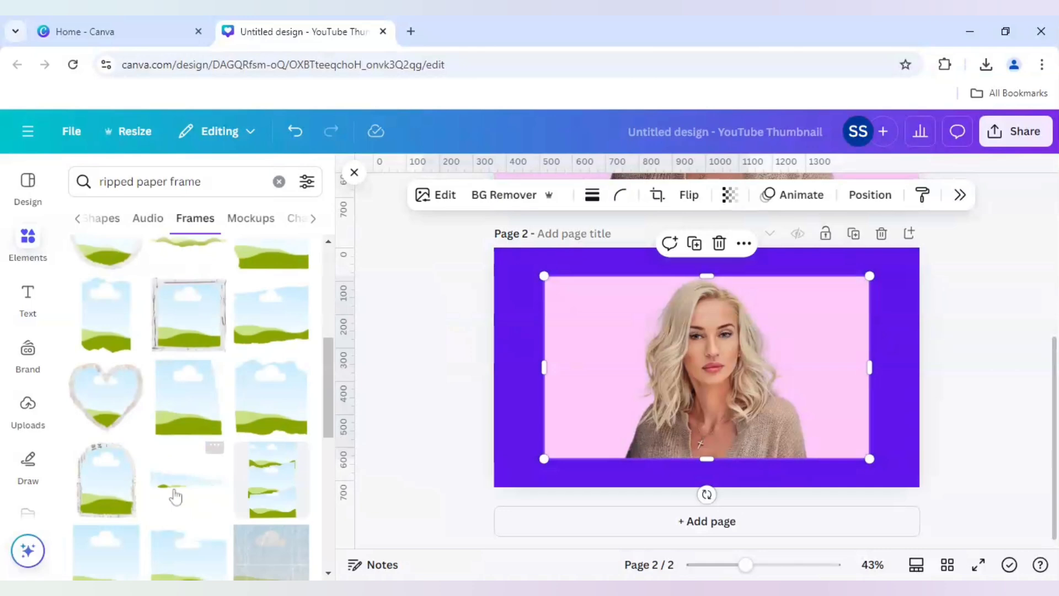
Step: Add the torn paper frame, move it over her eyes, and widen it to the portrait's width
click(175, 489)
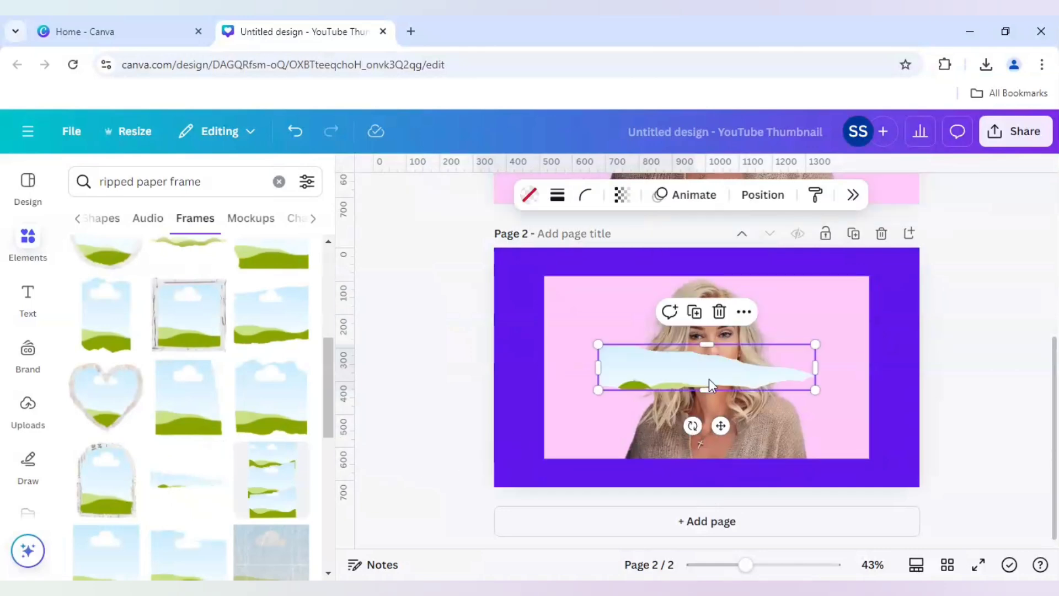
drag(709, 385, 655, 351)
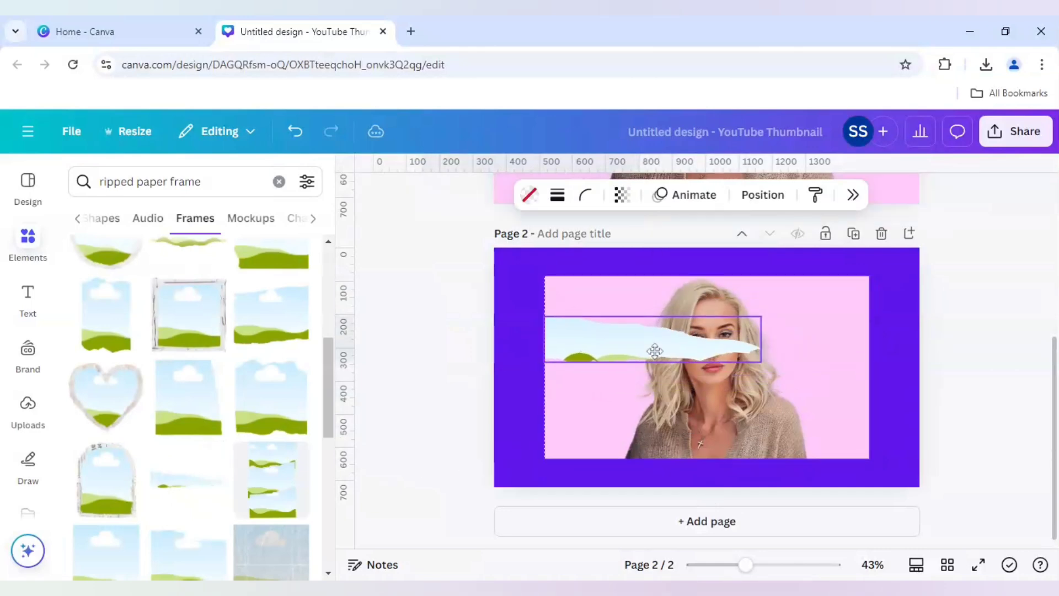
drag(761, 316, 870, 296)
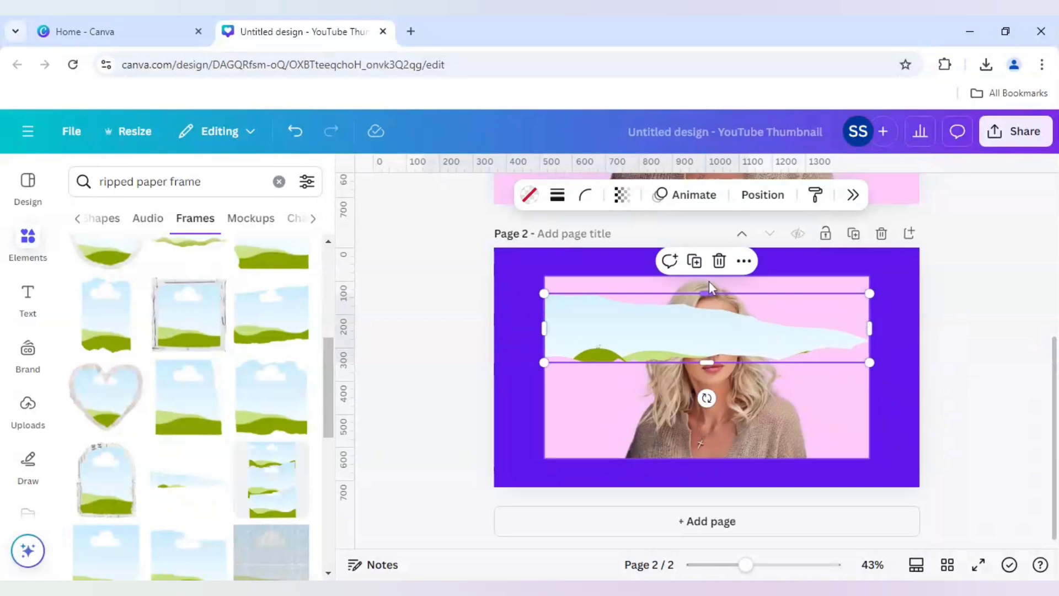
Step: Duplicate the woman's portrait and shift the copy slightly left
click(586, 283)
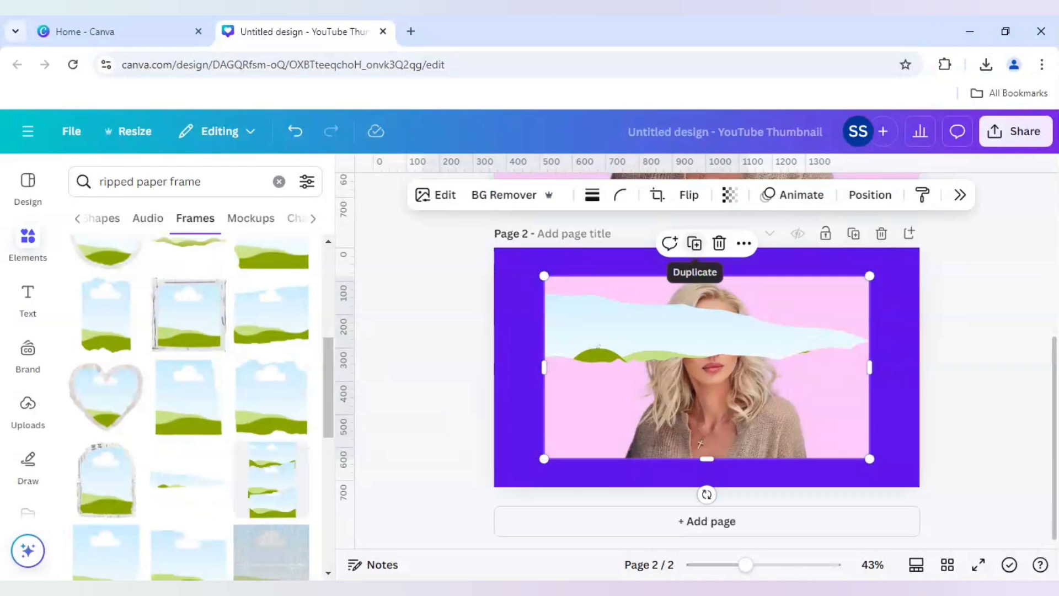
click(694, 243)
drag(745, 305, 703, 332)
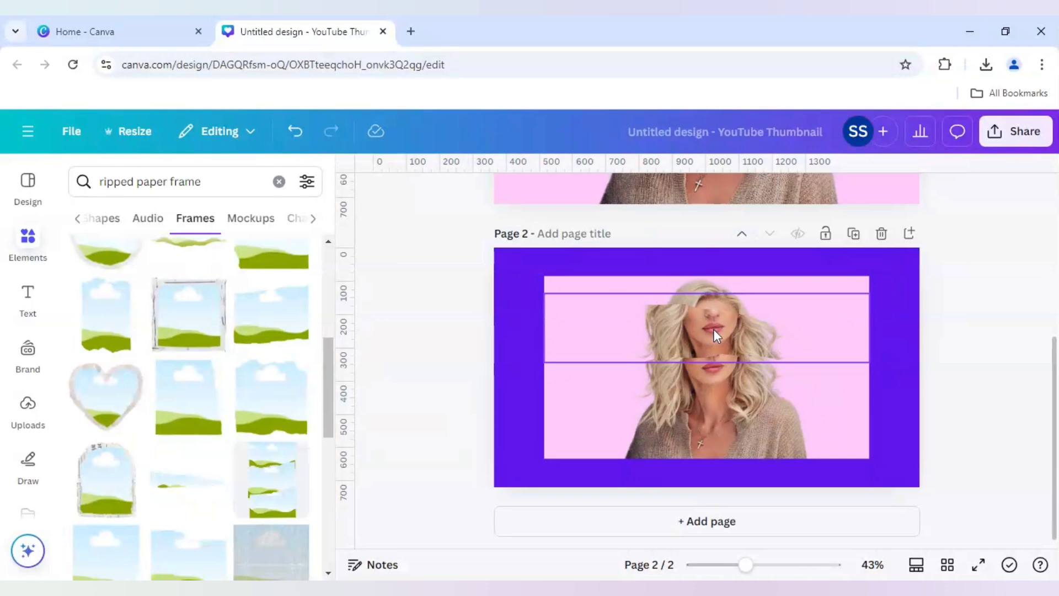
Step: Align the portrait copy inside the torn-paper frame with the original photo
double_click(713, 329)
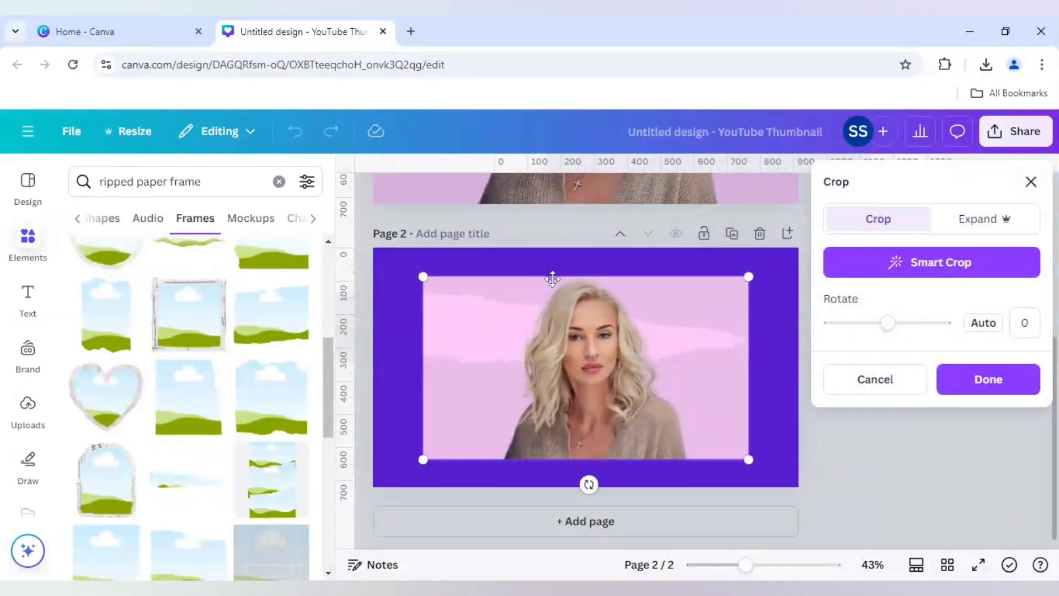
click(525, 262)
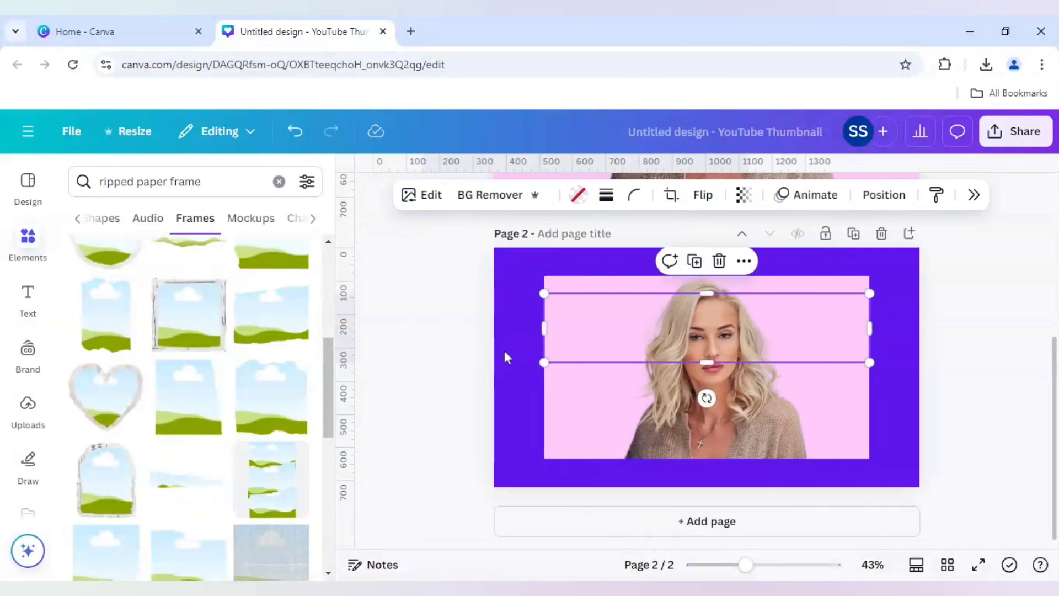
click(507, 358)
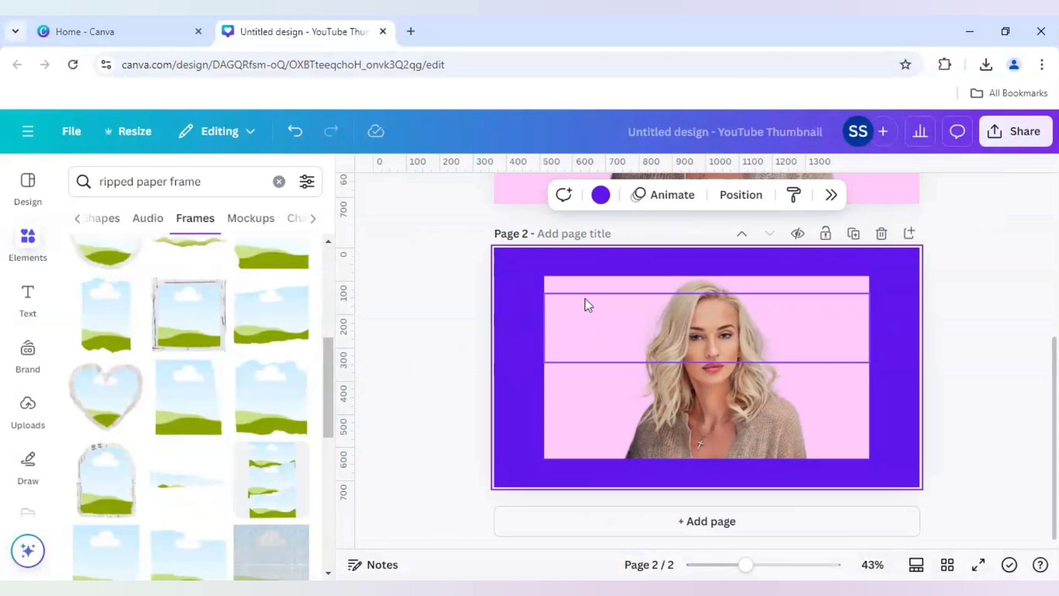
click(603, 313)
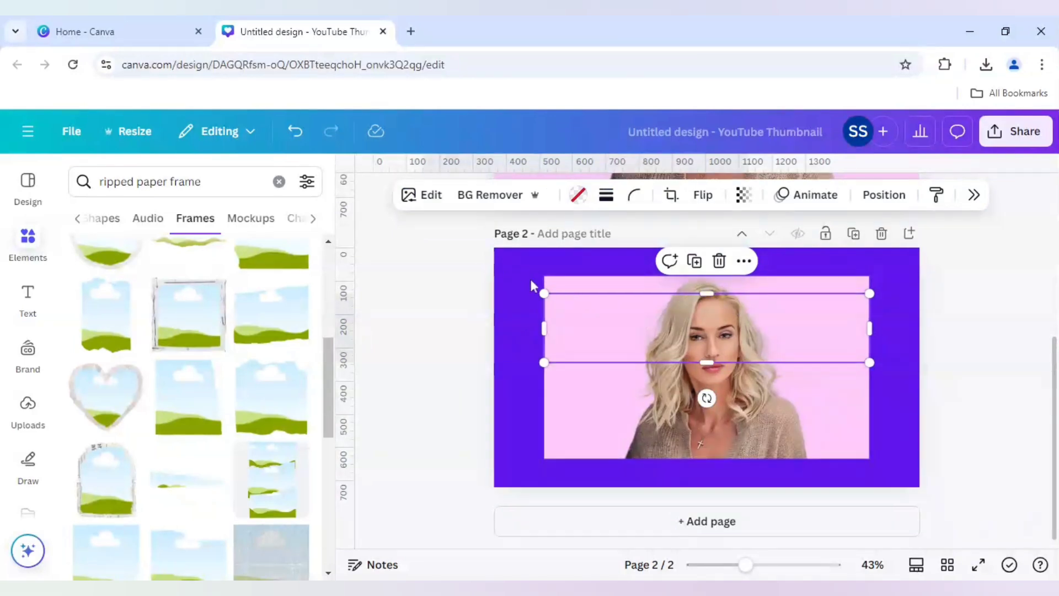
Step: Give the strip photo a custom duotone with #FFFFFF highlights and #000000 shadows
click(422, 196)
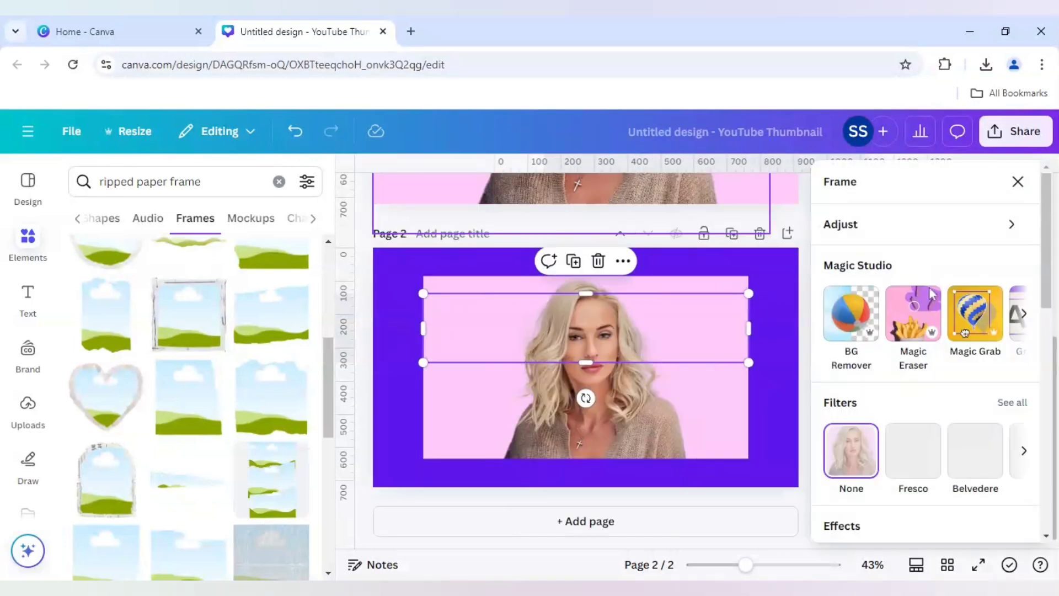
scroll(914, 403, down, 2)
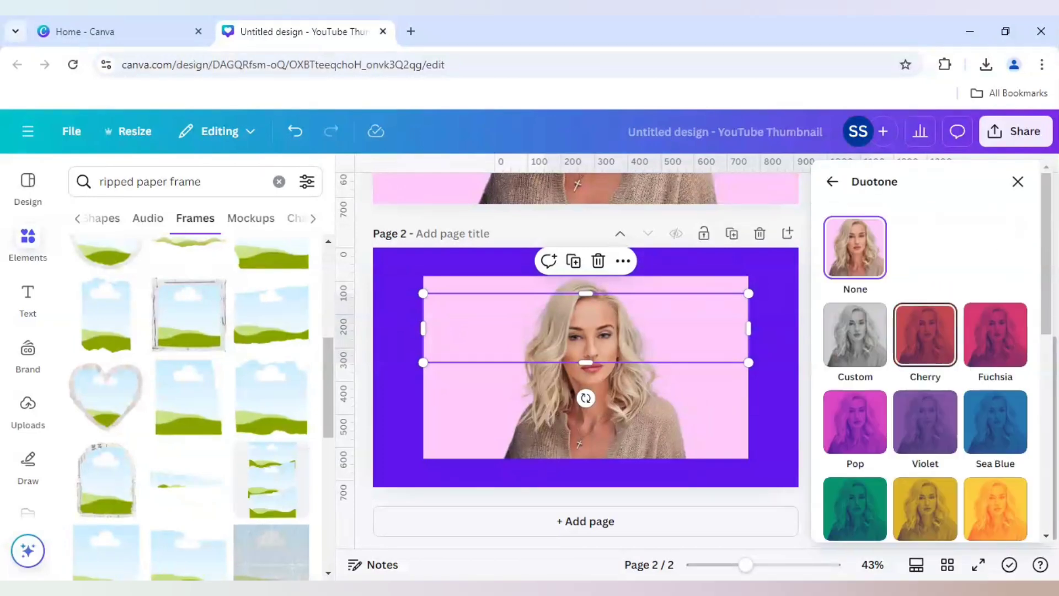
click(866, 343)
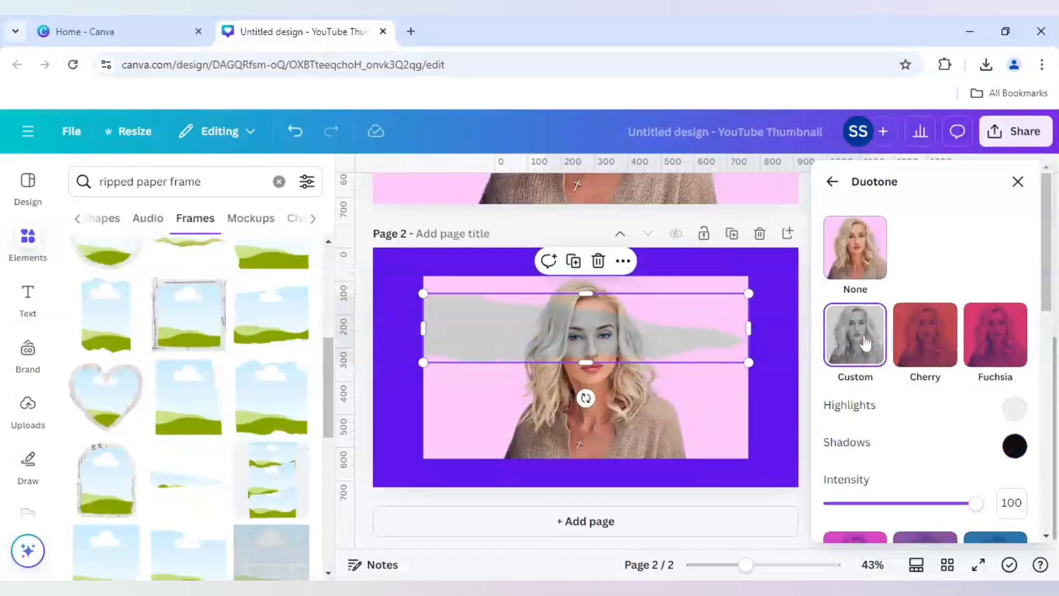
click(1014, 408)
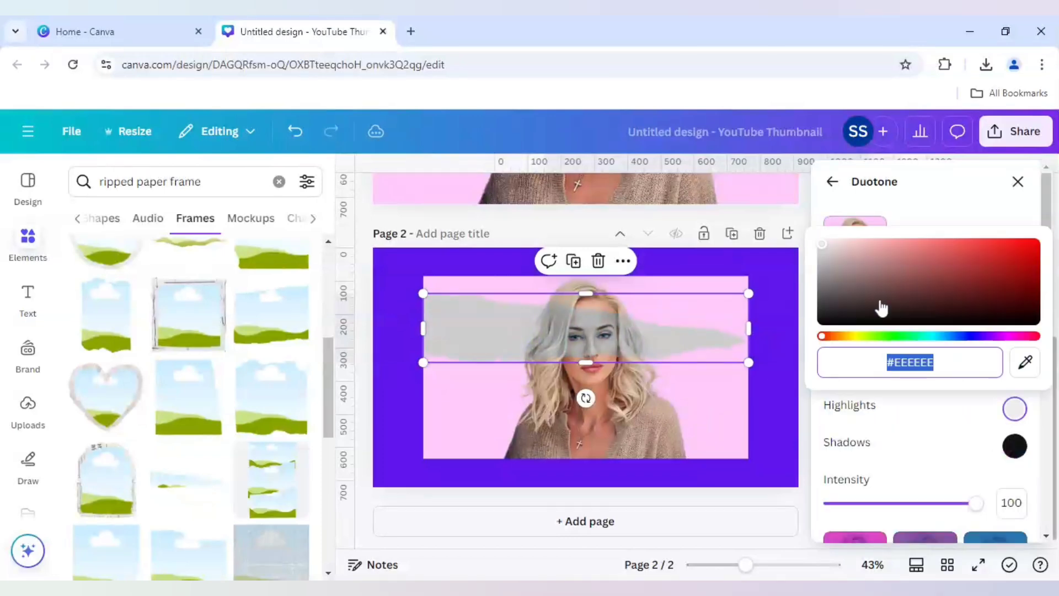
click(821, 244)
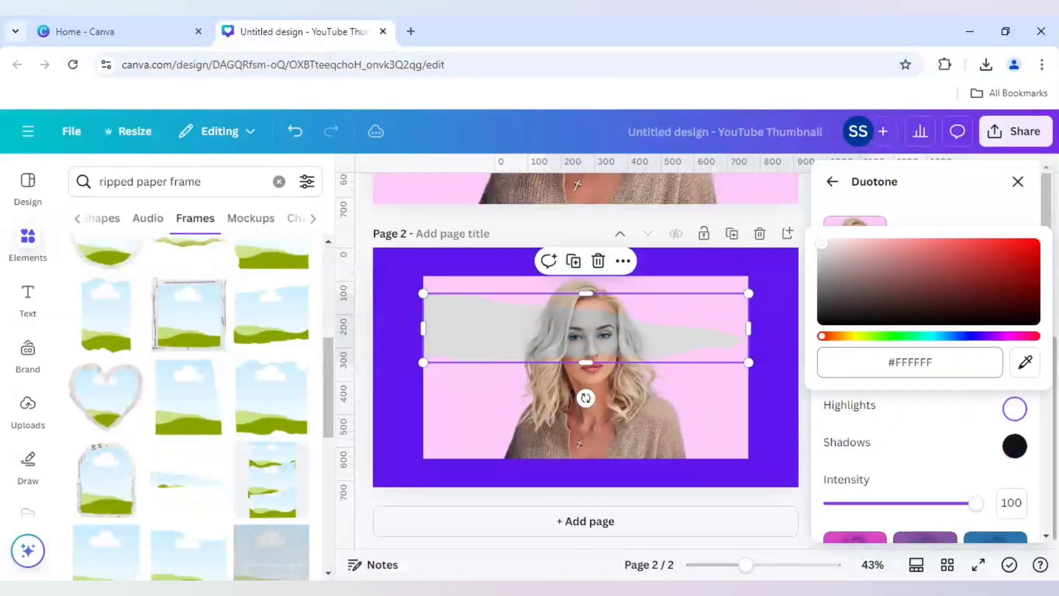
click(1014, 446)
click(824, 362)
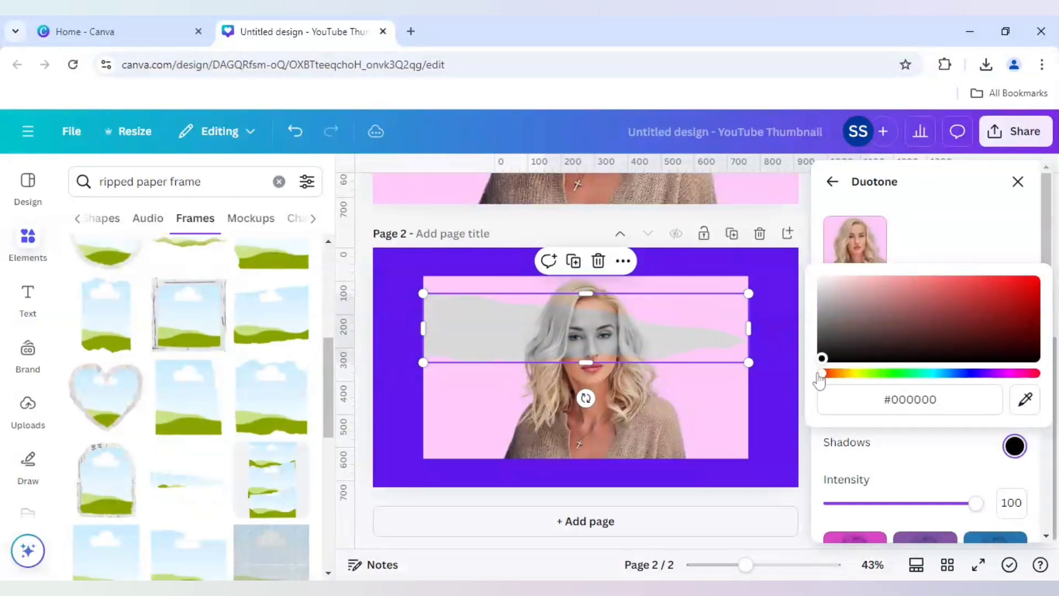
click(922, 461)
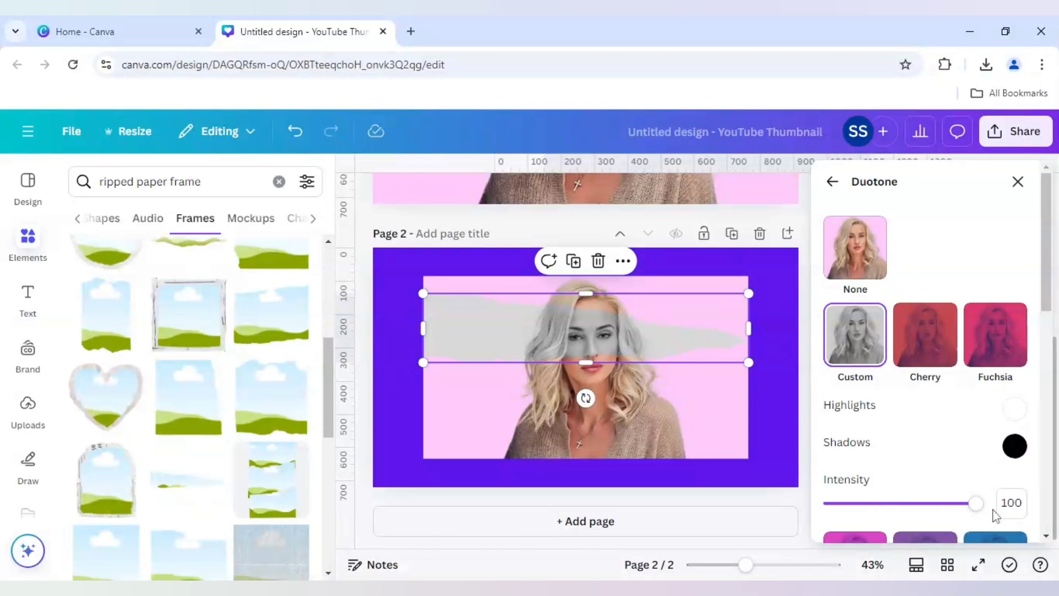
key(Escape)
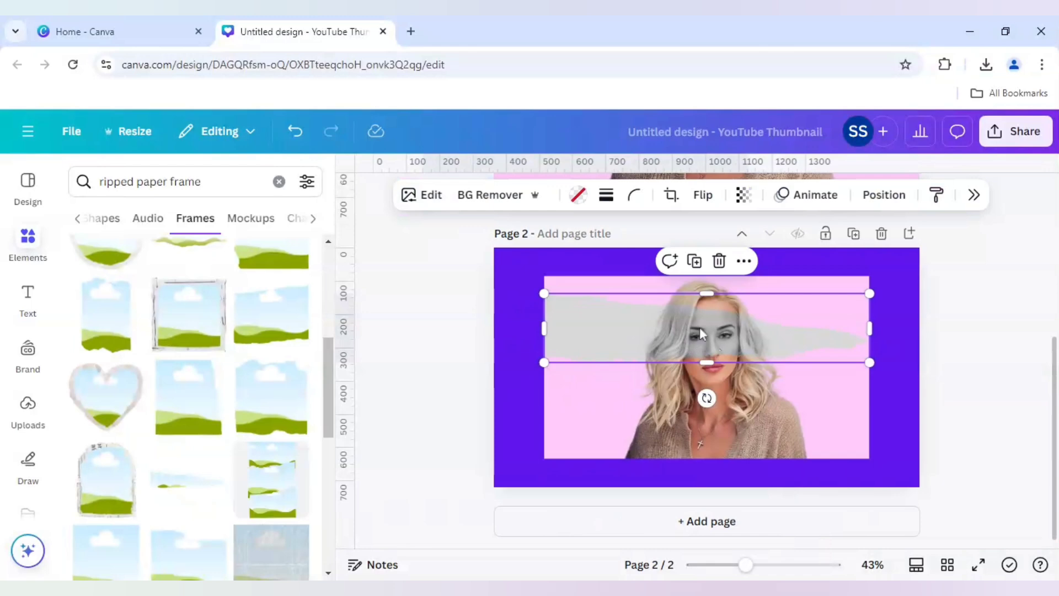
Step: Duplicate the grayscale strip, enlarge the copy slightly and centre it over the original
click(694, 262)
drag(684, 329, 682, 328)
drag(543, 362, 524, 372)
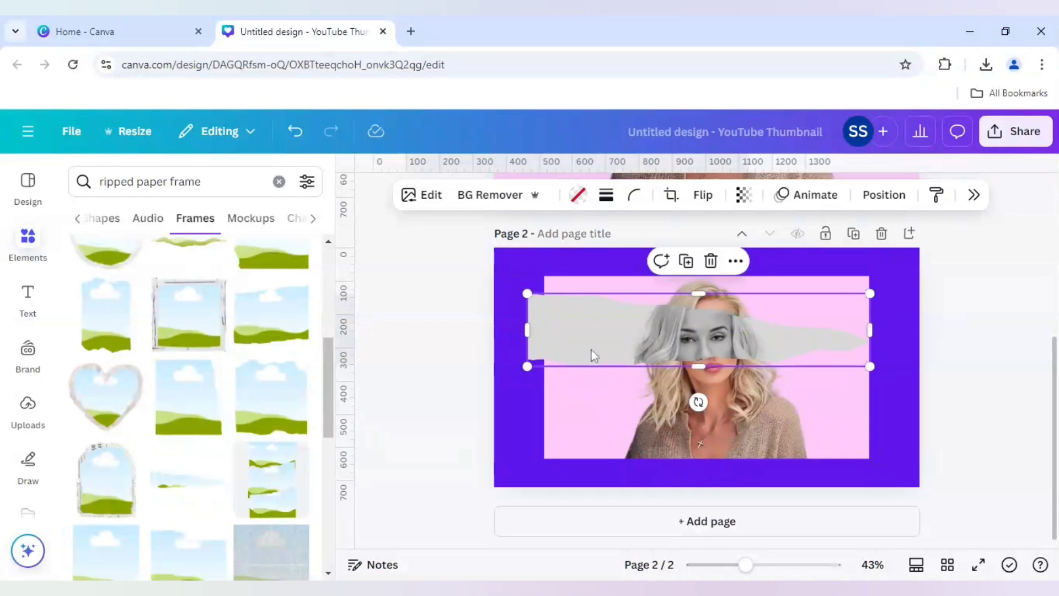
mouse_move(591, 354)
mouse_down()
mouse_move(595, 348)
mouse_move(578, 347)
mouse_move(525, 367)
mouse_up()
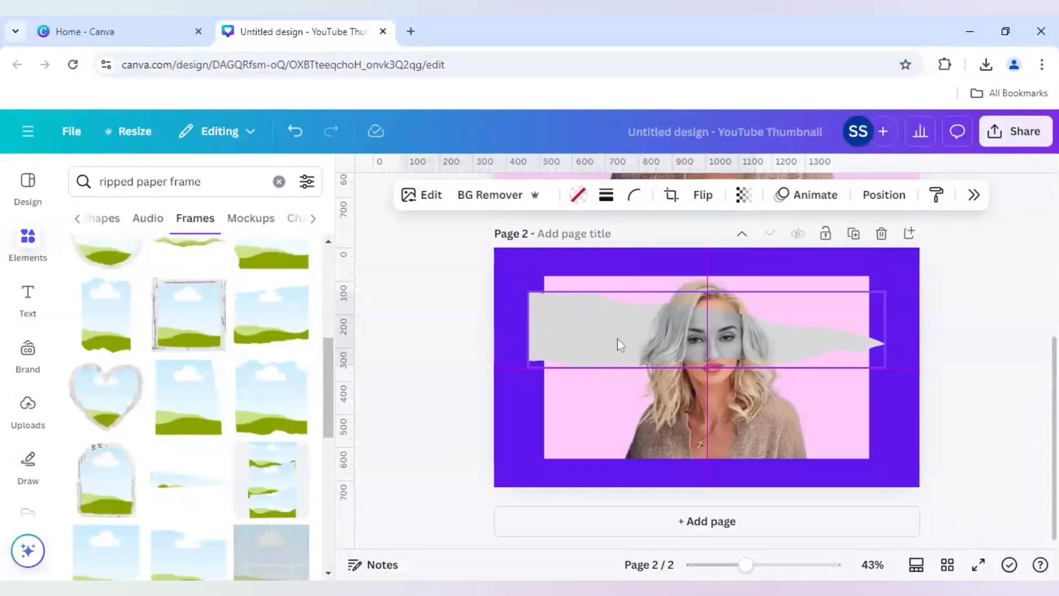
drag(618, 345, 617, 345)
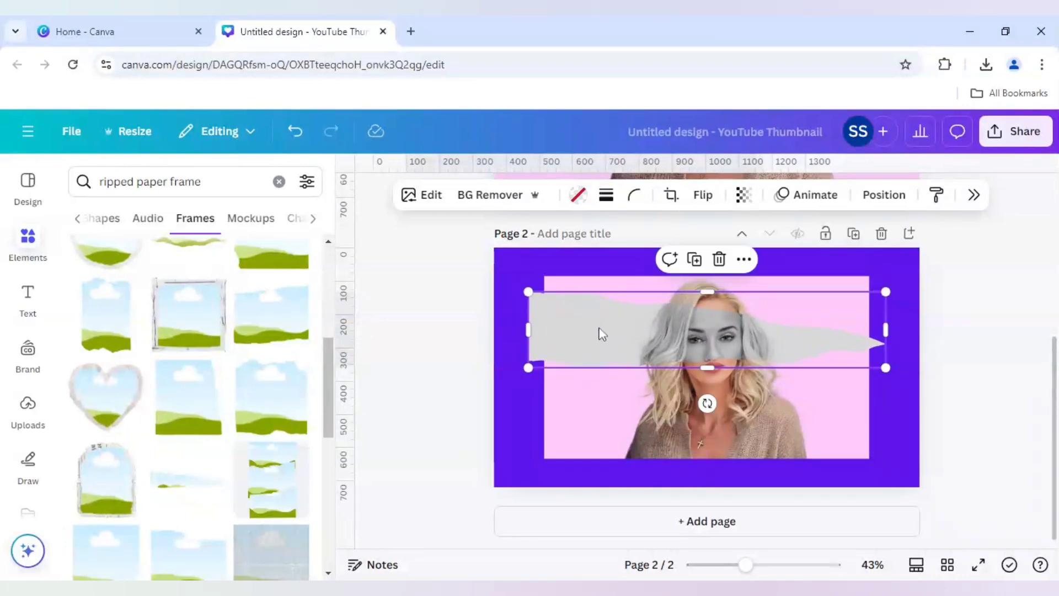
Step: Search Elements for 'newspaper' and drop a newspaper photo into the larger strip
click(166, 181)
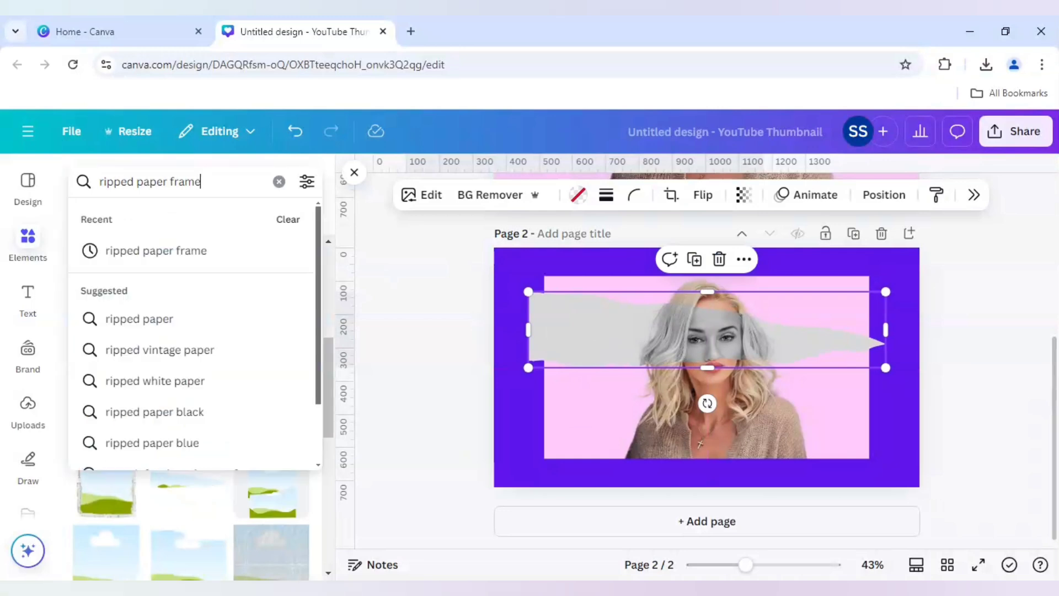
key(ctrl+a)
text(news)
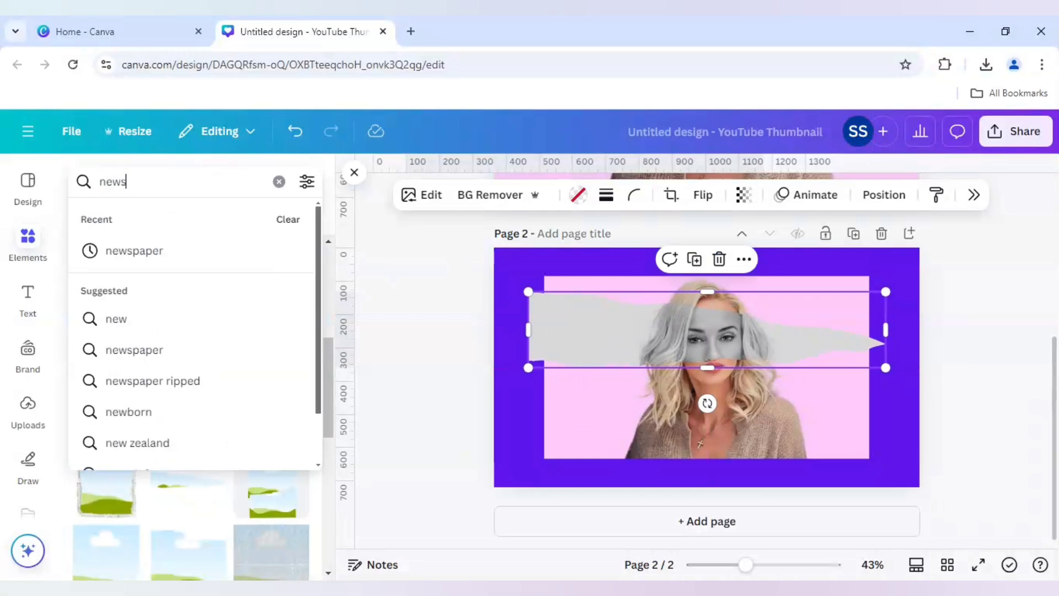
text(spaper)
key(Return)
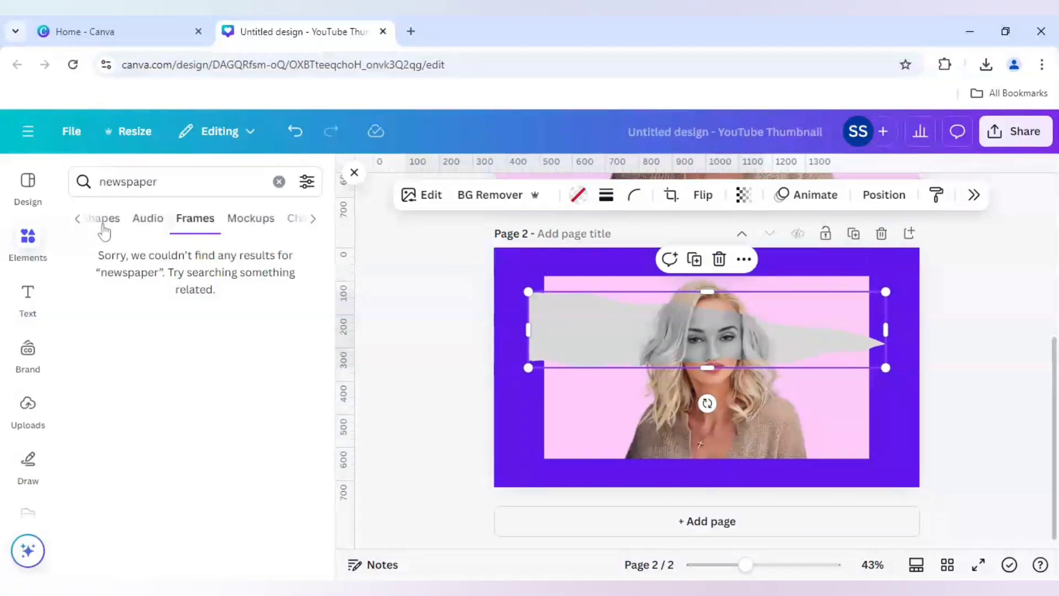
click(81, 219)
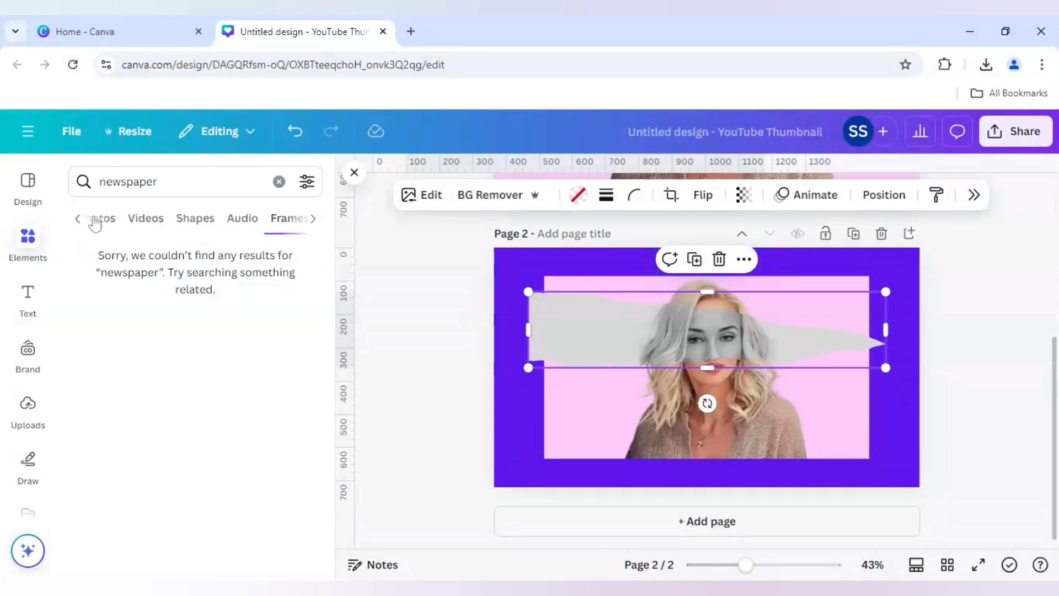
click(80, 220)
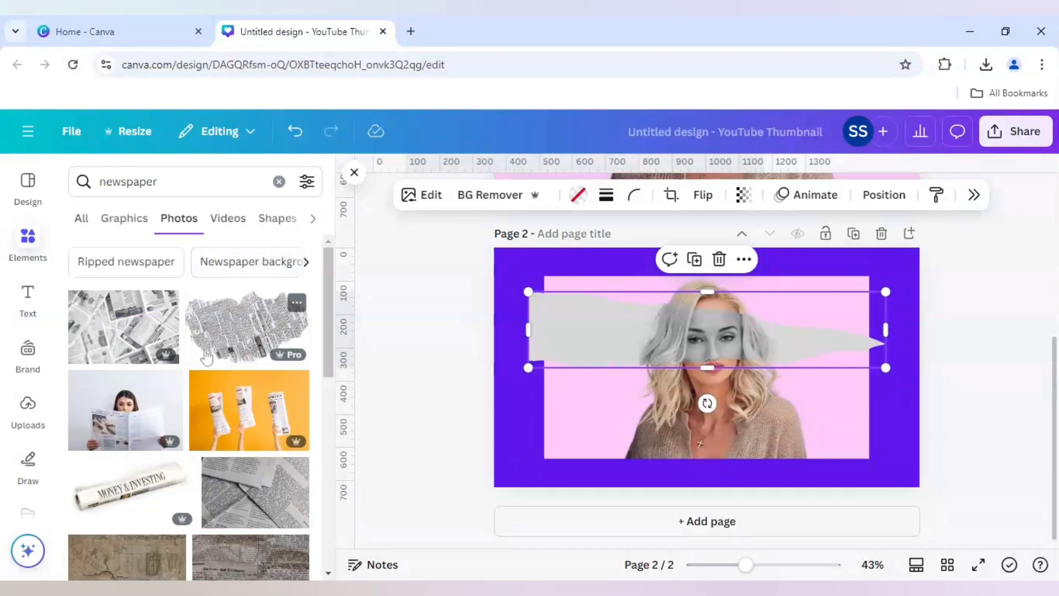
mouse_move(247, 327)
drag(269, 335, 647, 316)
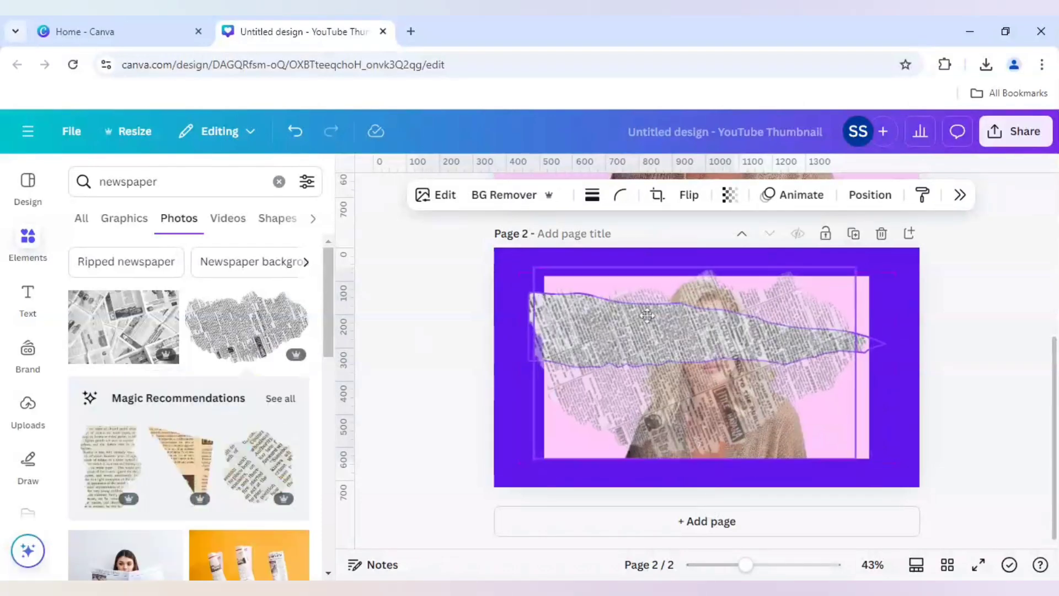
Step: Move the newspaper strip's layer below the grayscale strip in the Layers list
right_click(626, 342)
mouse_move(674, 304)
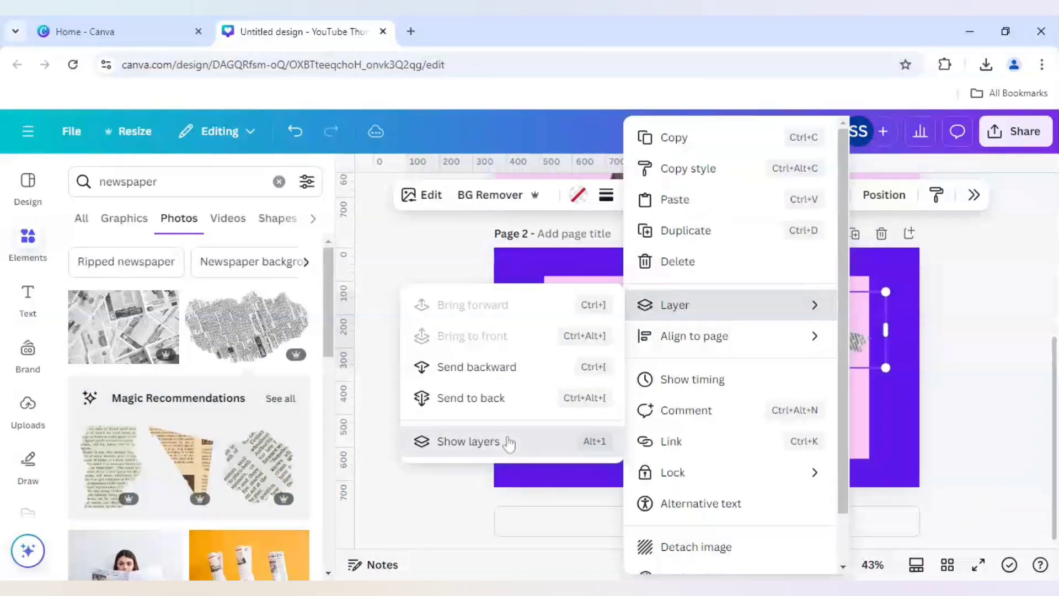
click(508, 440)
mouse_move(972, 325)
mouse_down()
mouse_move(966, 383)
mouse_move(968, 374)
mouse_up()
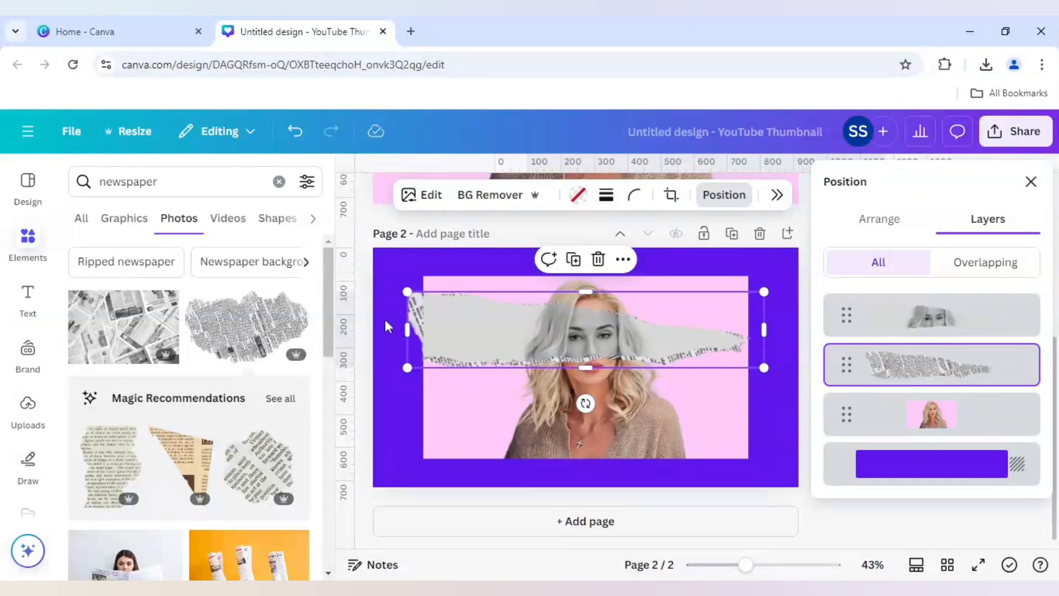
Step: Resize the newspaper strip so its torn edges show around the grey strip
click(384, 317)
click(411, 317)
drag(411, 318, 409, 327)
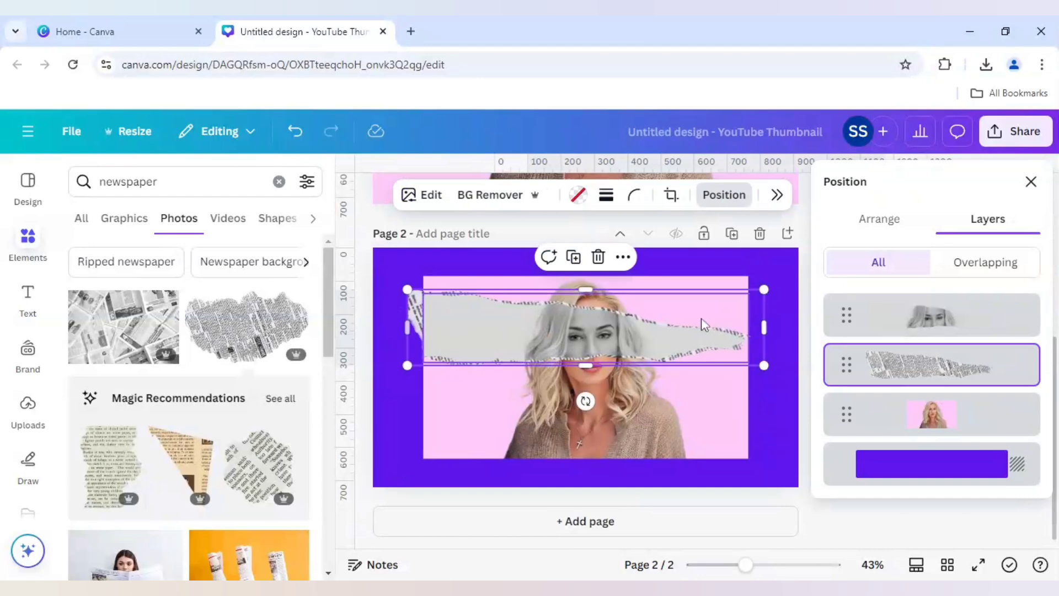
click(787, 316)
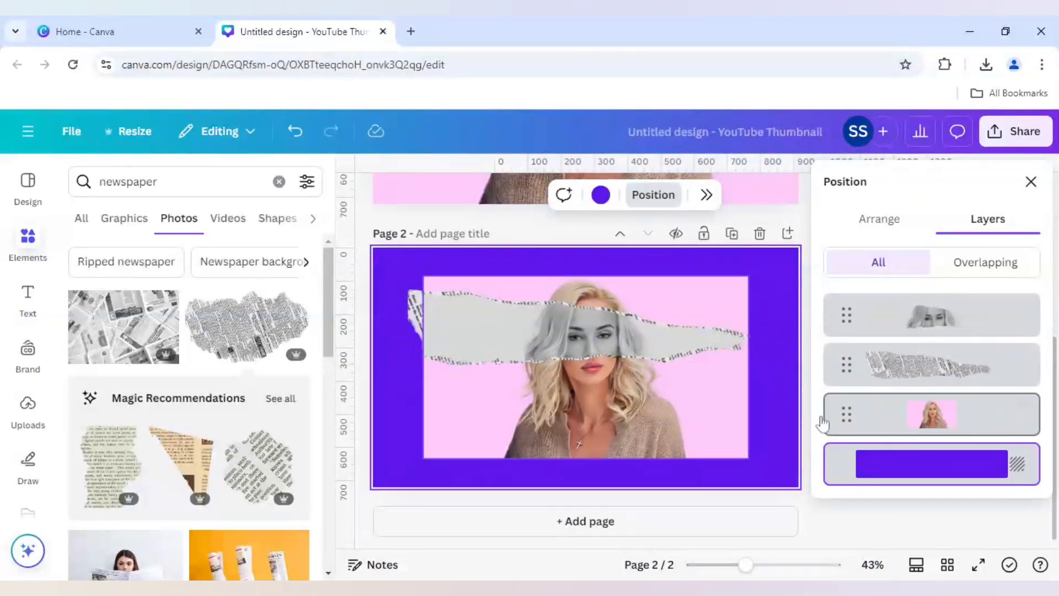
Step: Scale the portrait and newspaper strip together to cover the pink page, hiding the purple border
click(804, 232)
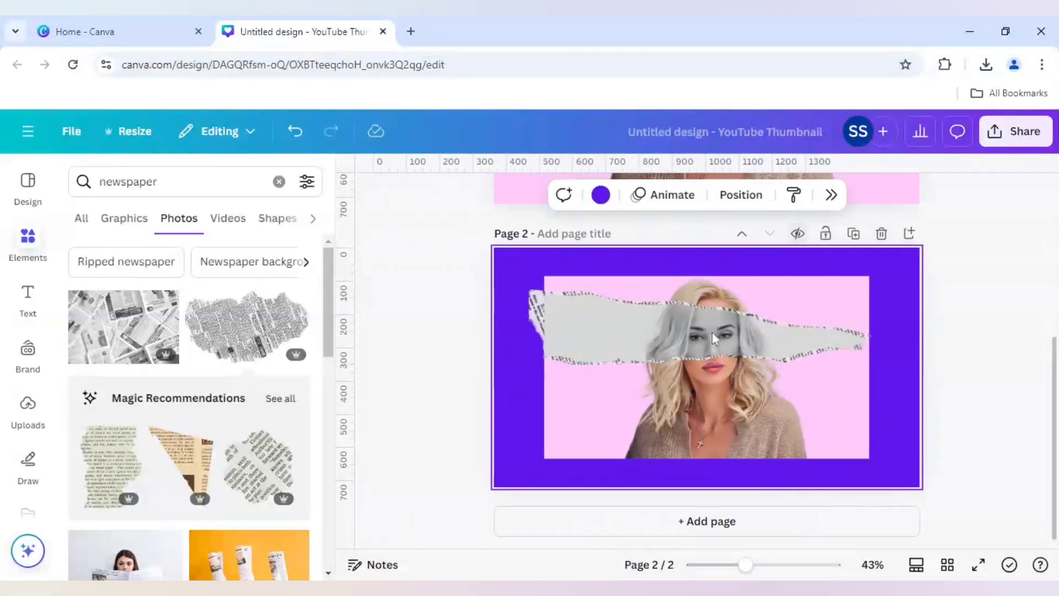
click(664, 287)
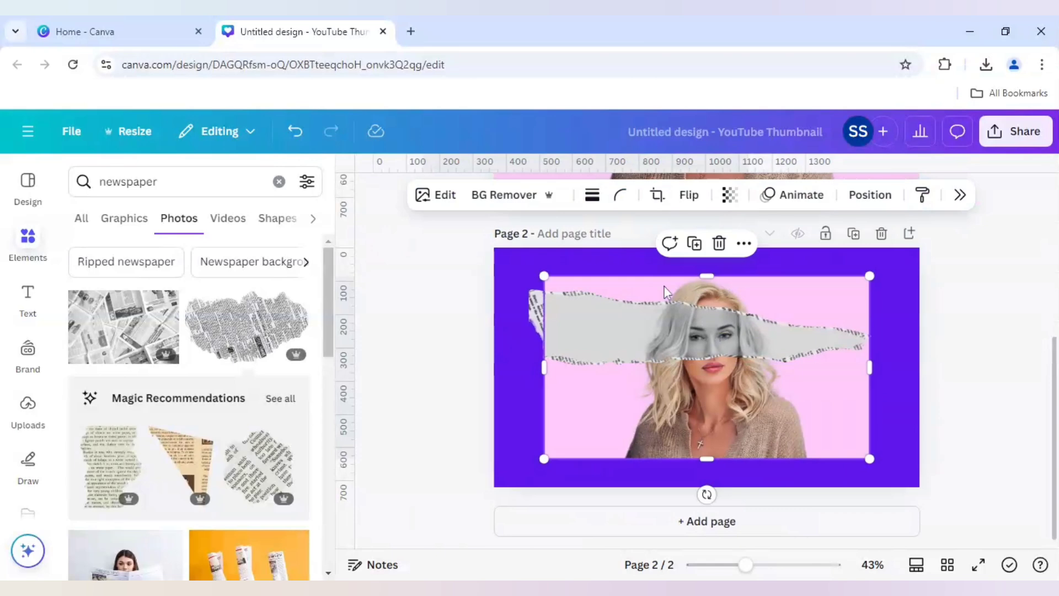
shift+click(664, 287)
drag(527, 463, 448, 500)
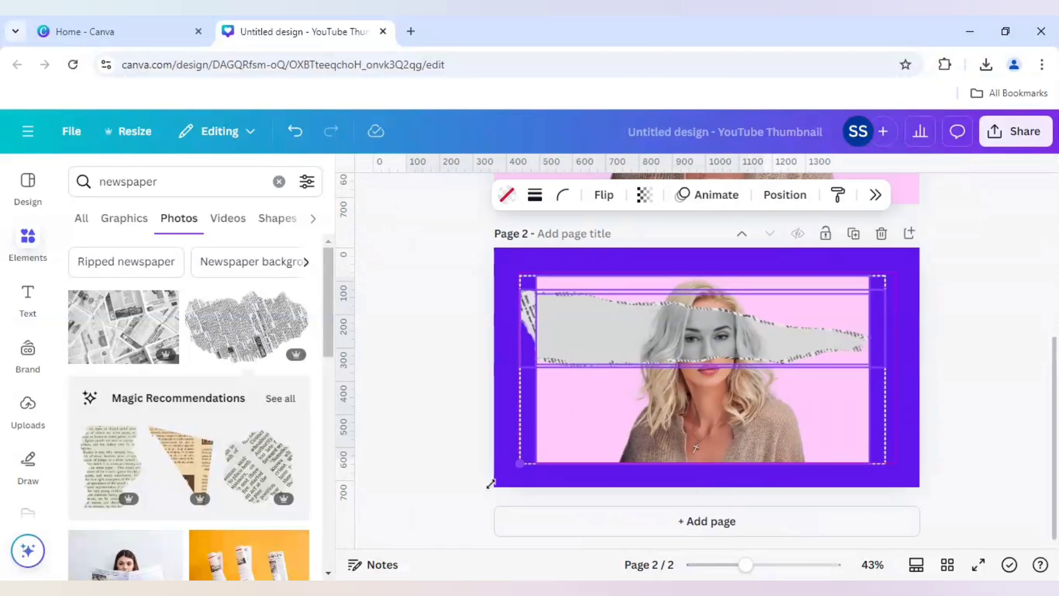
drag(554, 460, 579, 444)
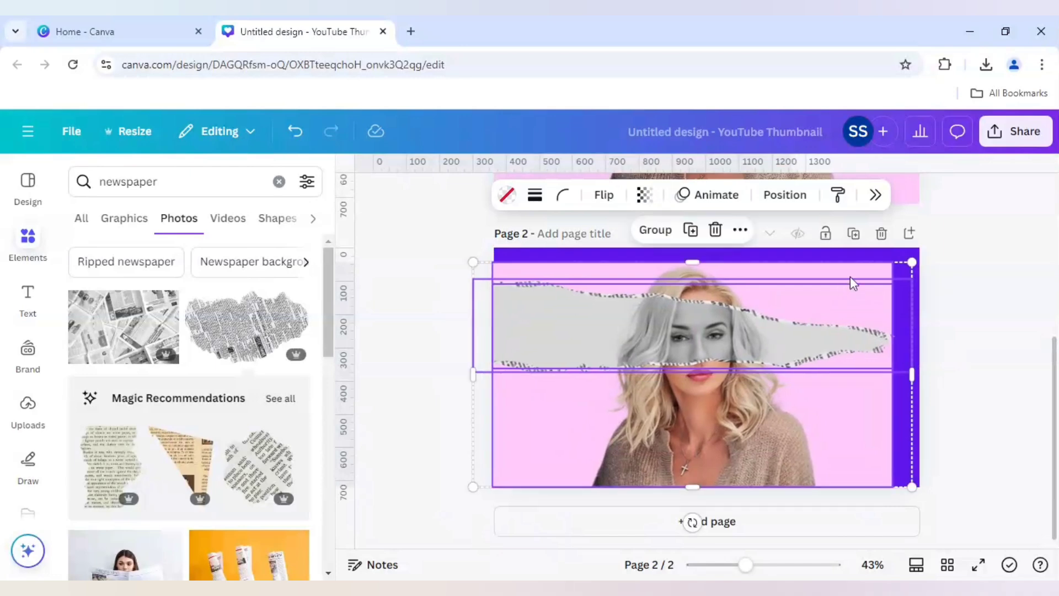
drag(911, 263, 949, 247)
click(993, 347)
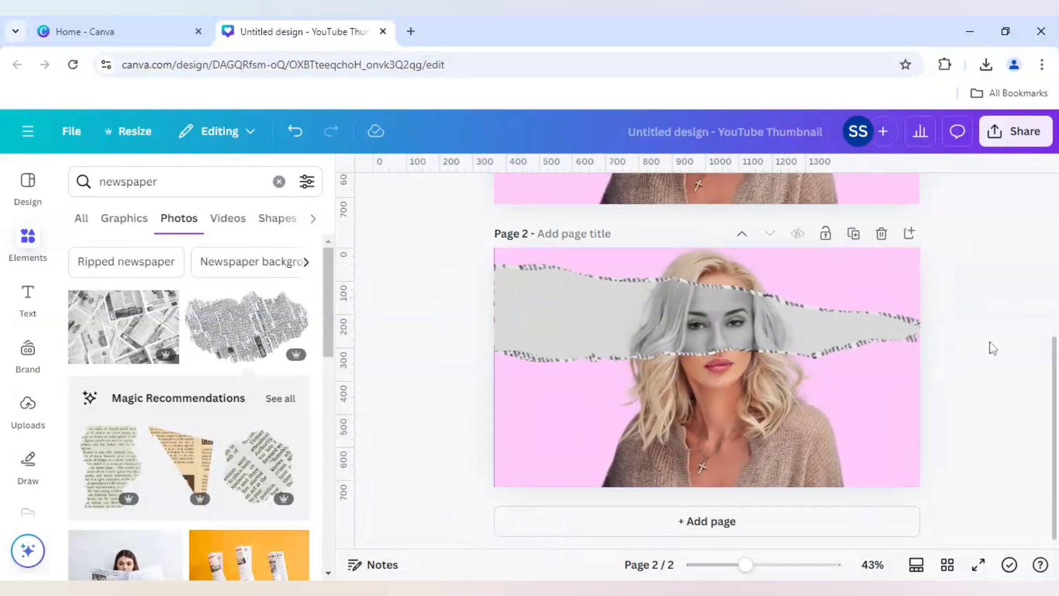